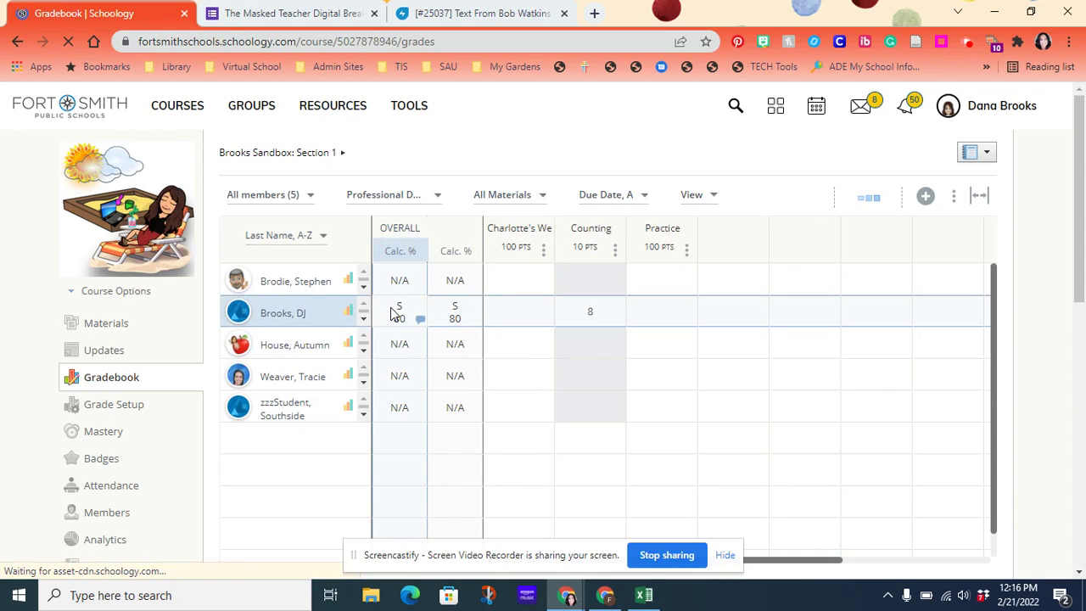
# Add a new assignment to the course materials and name it "Exit Ticket Climate Change"
pyautogui.click(113, 327)
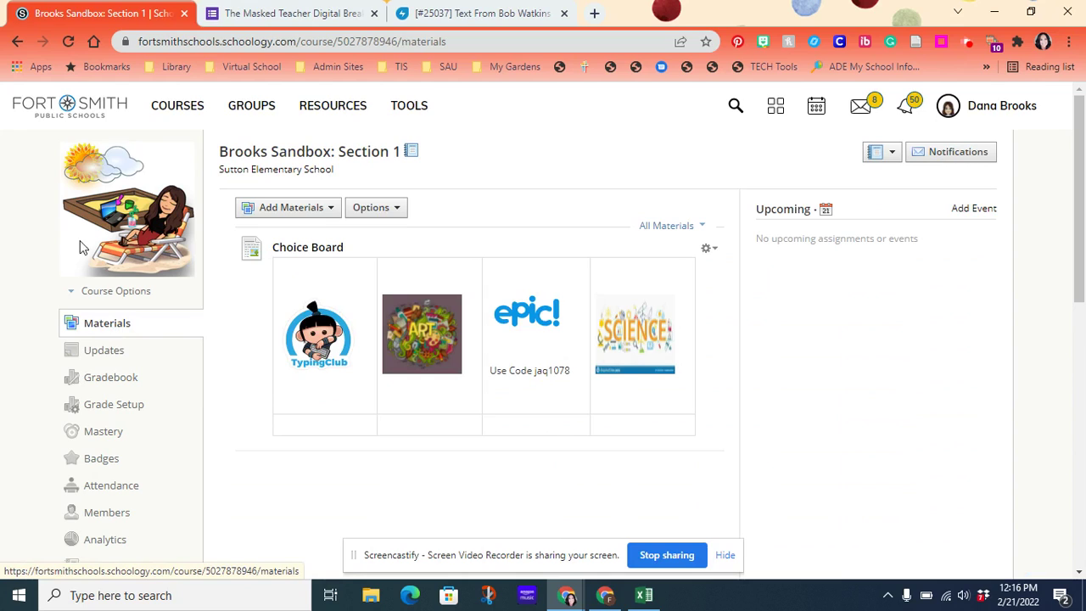
pyautogui.click(327, 213)
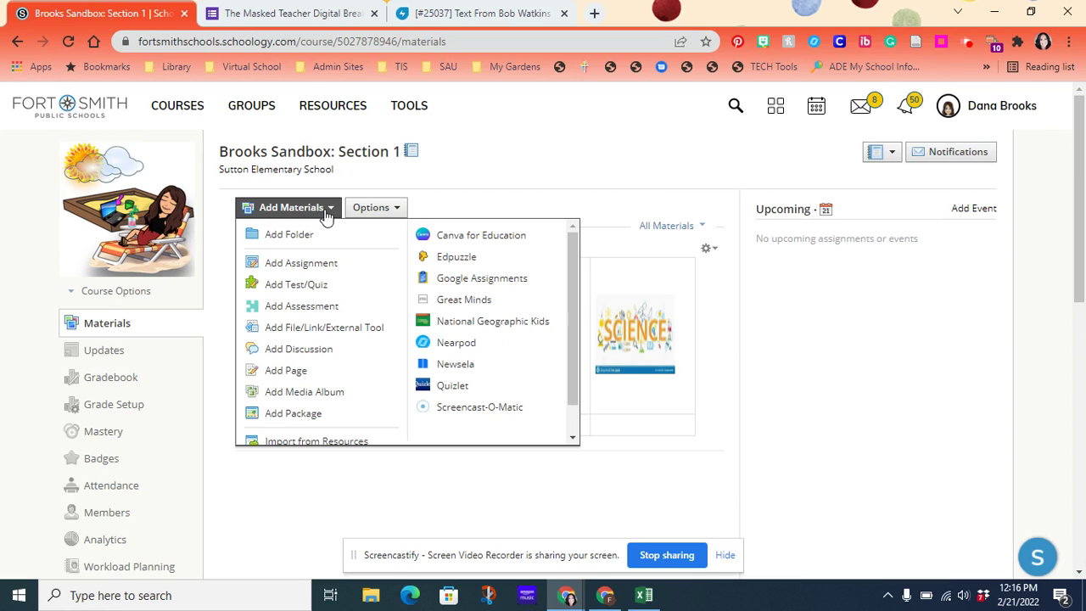
pyautogui.click(322, 263)
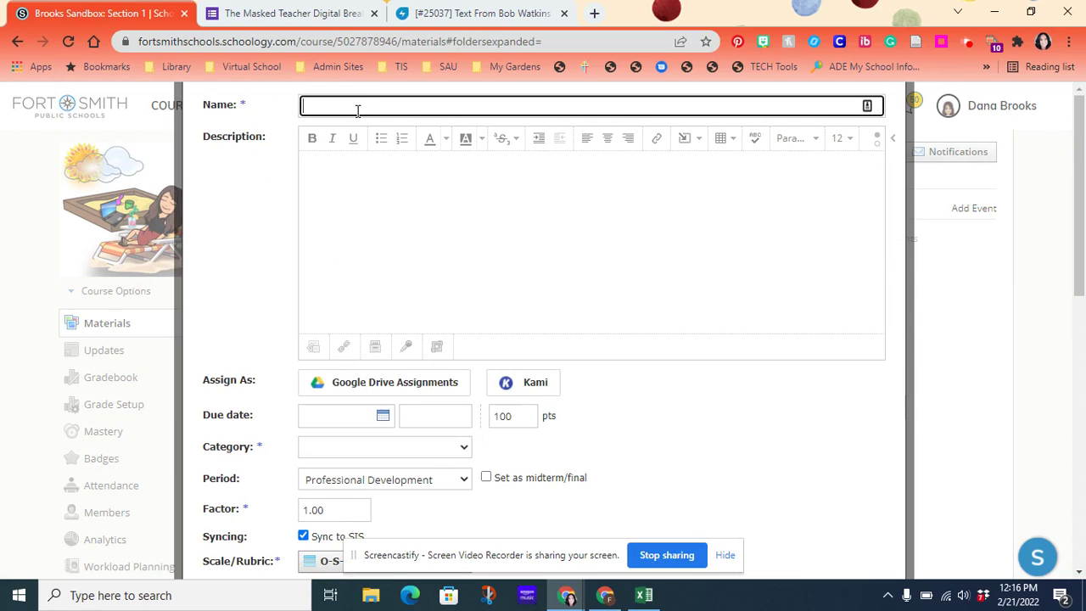
pyautogui.write('Exit Ticket Climate Change')
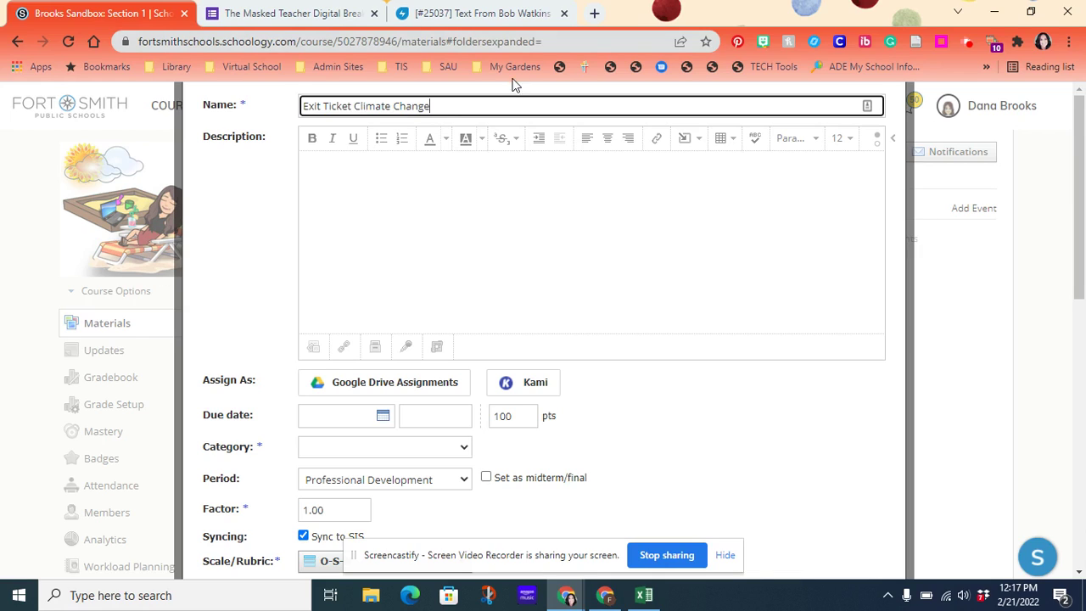
# Copy the assignment name "Exit Ticket Climate Change" into the assignment's description
pyautogui.moveTo(430, 110); pyautogui.dragTo(303, 142)
pyautogui.hotkey('ctrl', 'c')
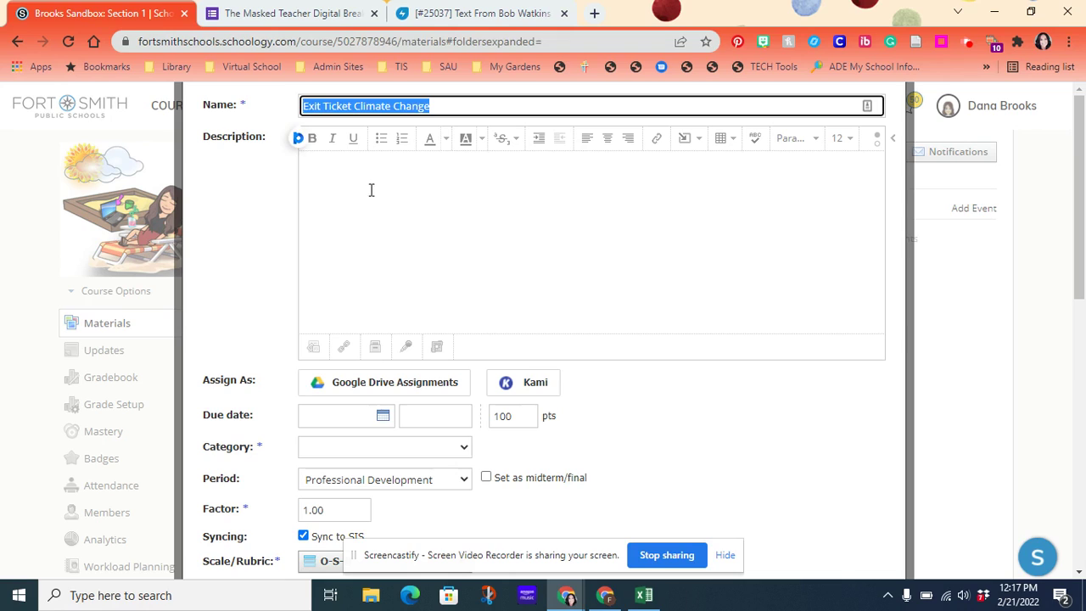
pyautogui.click(371, 190)
pyautogui.hotkey('ctrl', 'v')
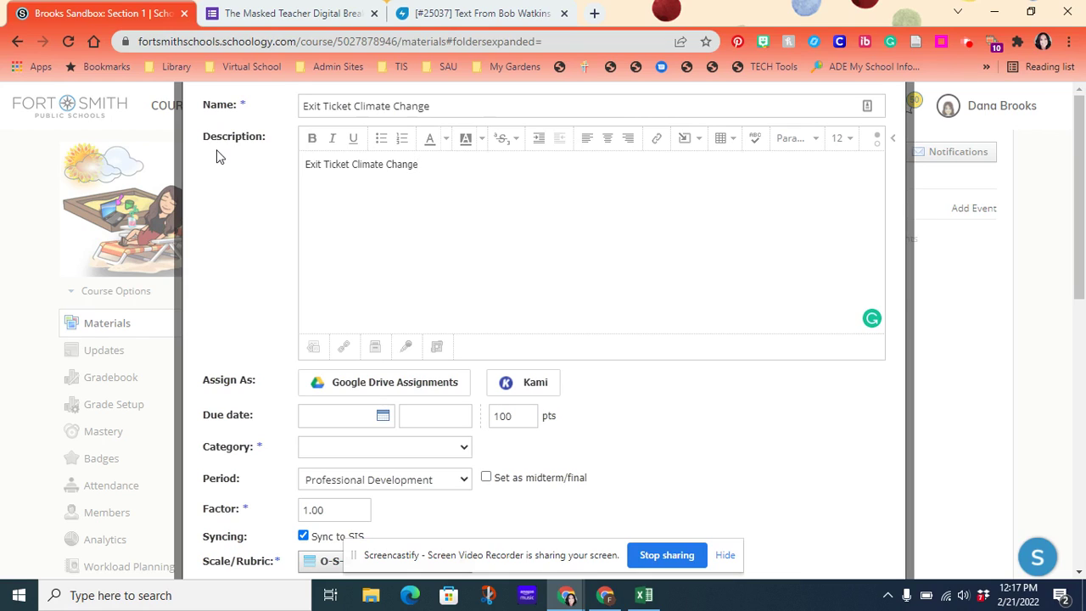
# Select the description text, and in Google Forms copy the shareable link of The Masked Teacher Digital Breakout form
pyautogui.moveTo(438, 169); pyautogui.dragTo(304, 184)
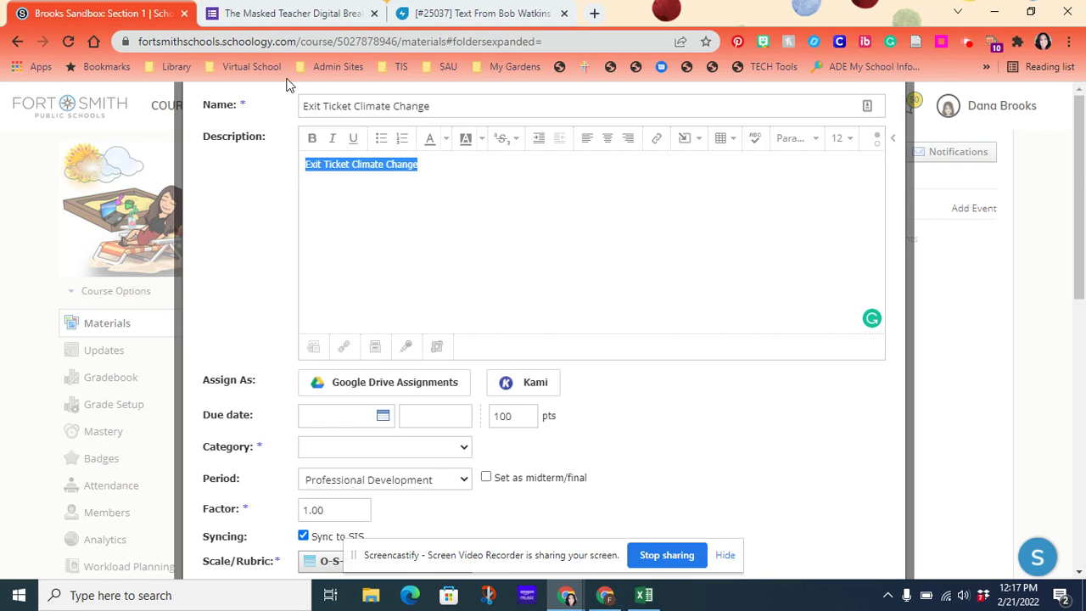
pyautogui.click(293, 12)
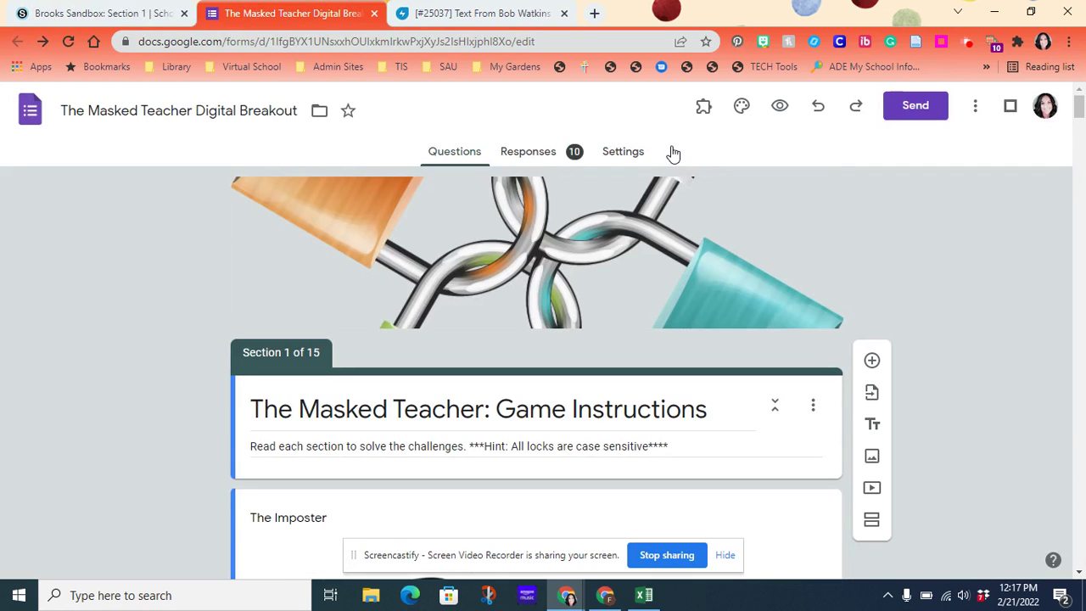
pyautogui.click(922, 106)
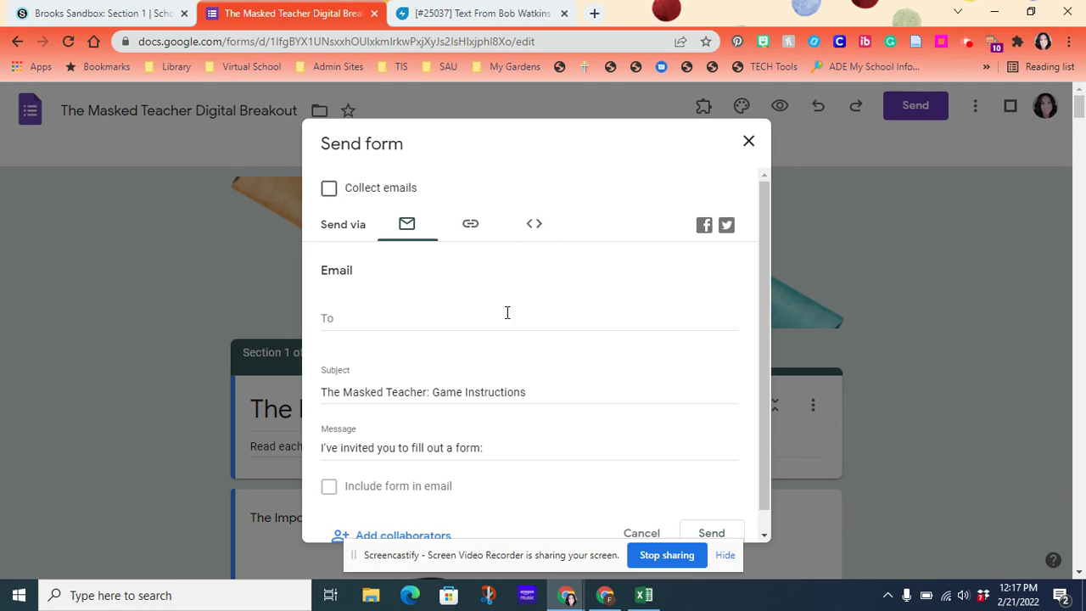
pyautogui.click(470, 227)
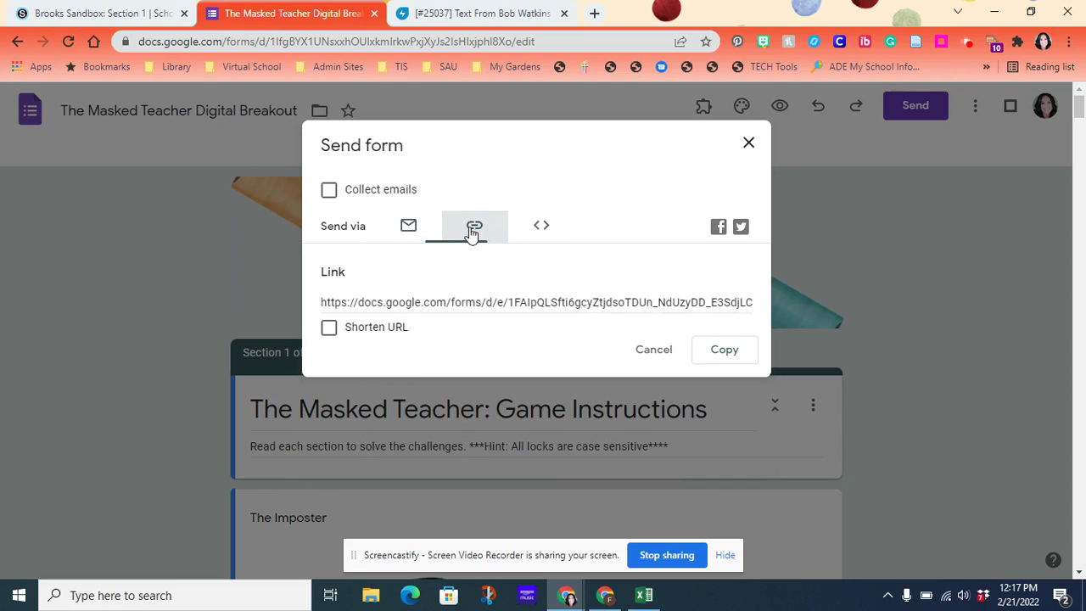
pyautogui.click(712, 355)
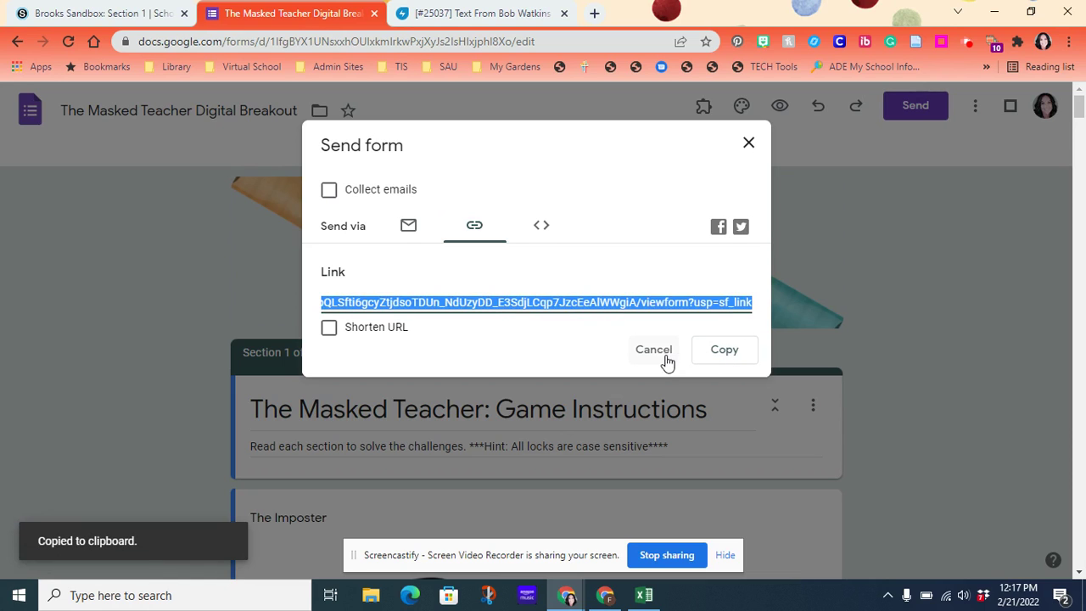
# Back in Schoology, turn the description text "Exit Ticket Climate Change" into a hyperlink to the copied form URL
pyautogui.click(94, 13)
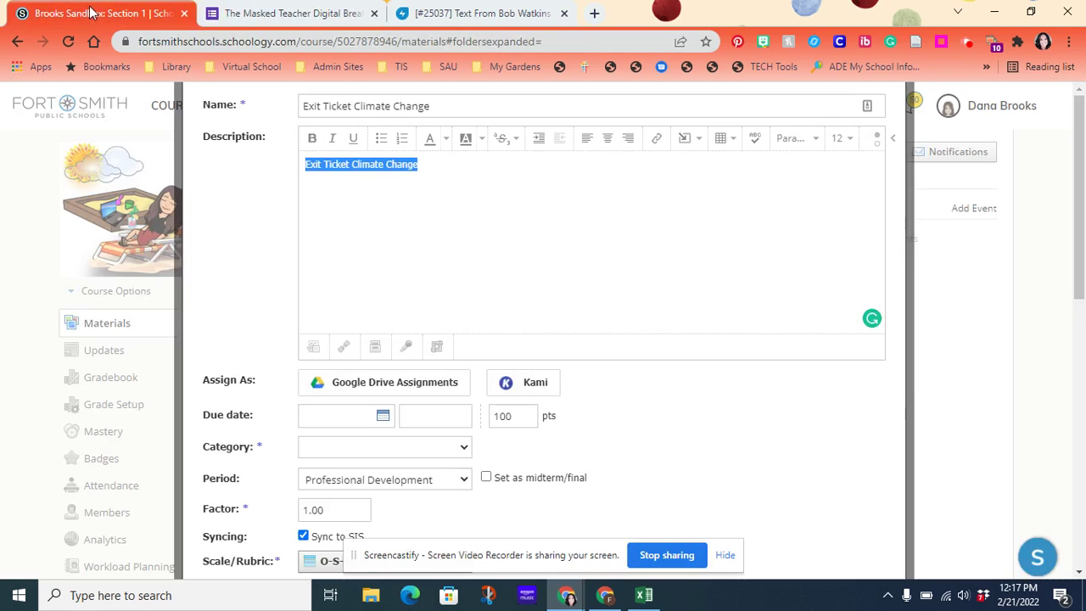
pyautogui.click(657, 140)
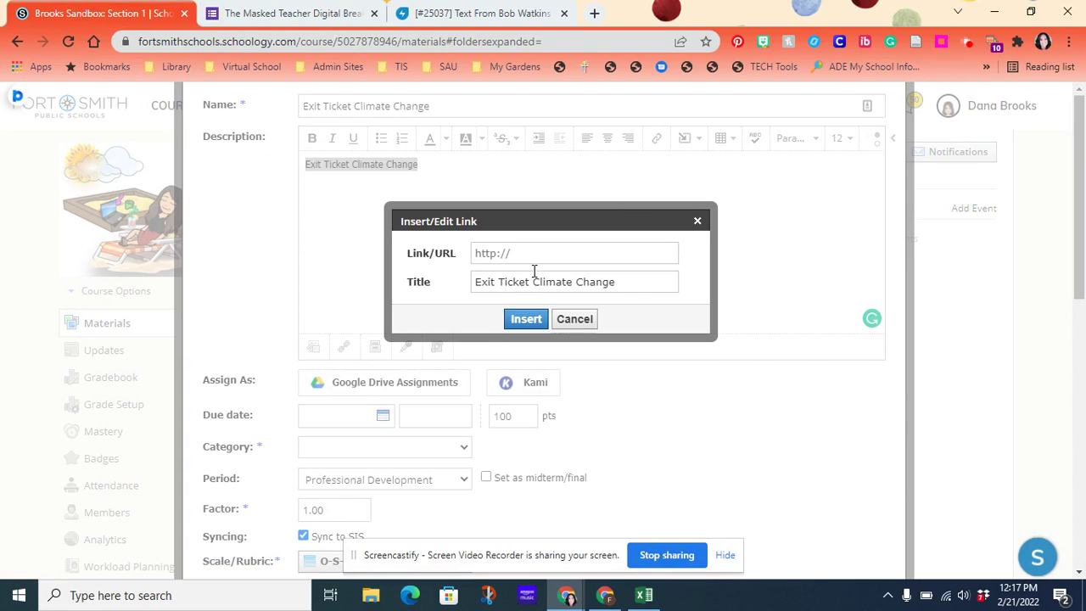
pyautogui.rightClick(527, 257)
pyautogui.click(566, 331)
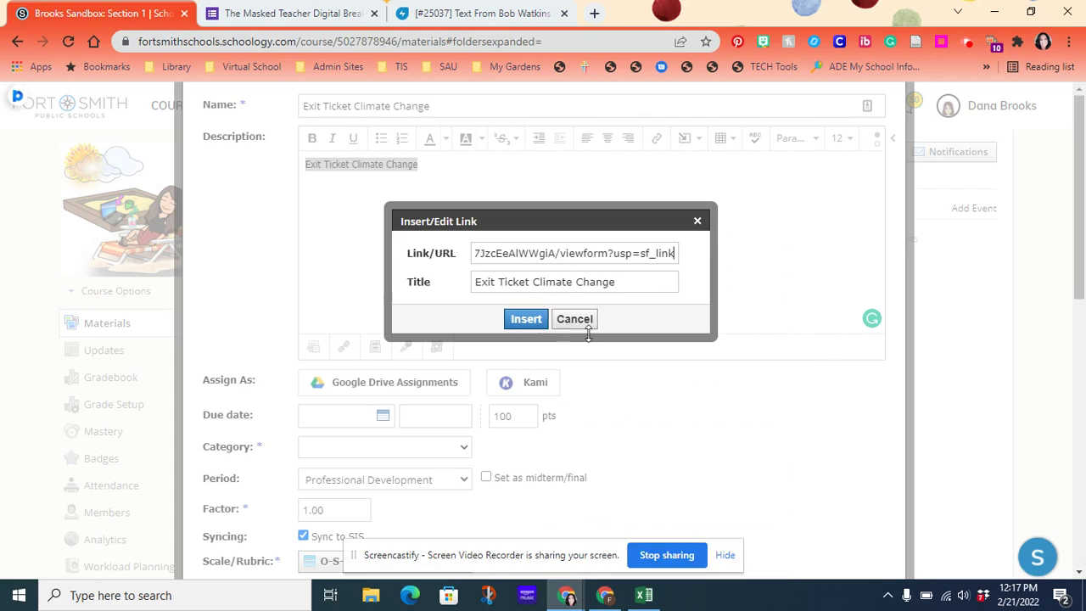
pyautogui.click(526, 320)
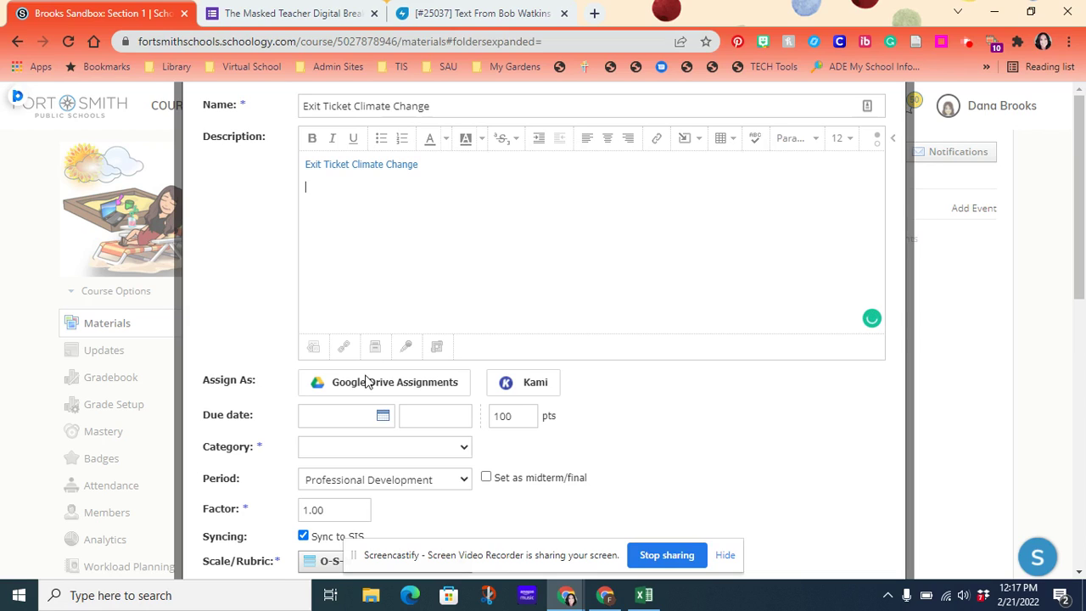
# In Google Forms, copy the embed HTML of The Masked Teacher Digital Breakout form at 700 by 520 px
pyautogui.click(279, 10)
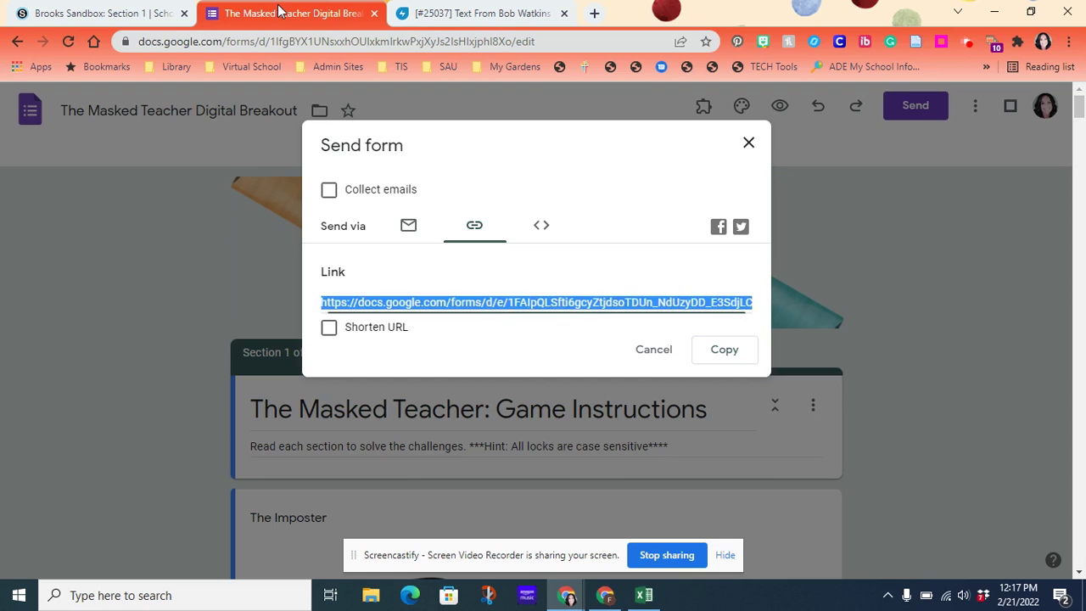
pyautogui.click(543, 229)
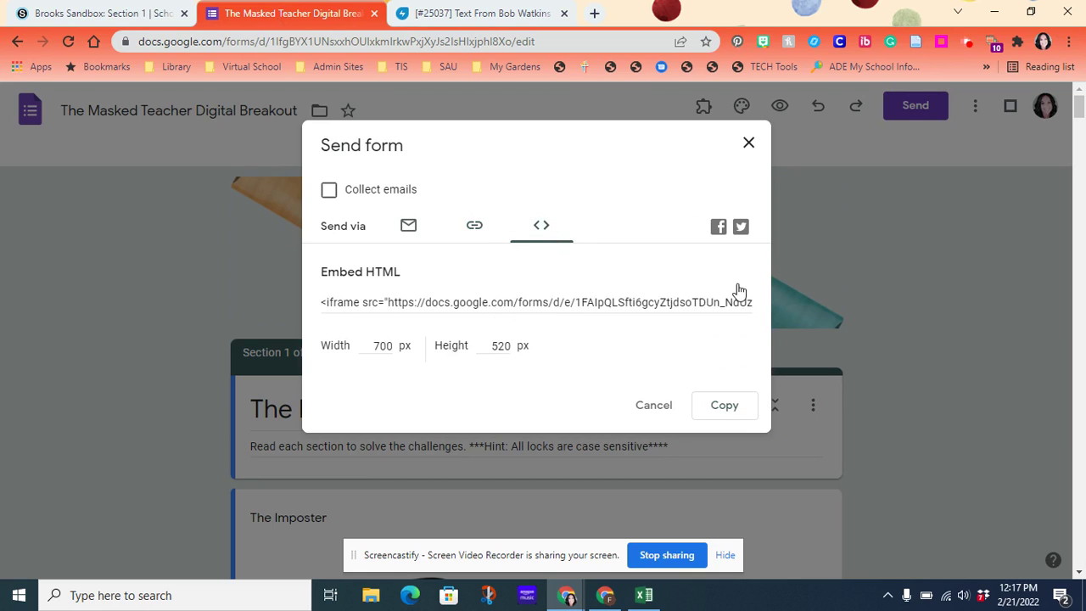
pyautogui.click(726, 405)
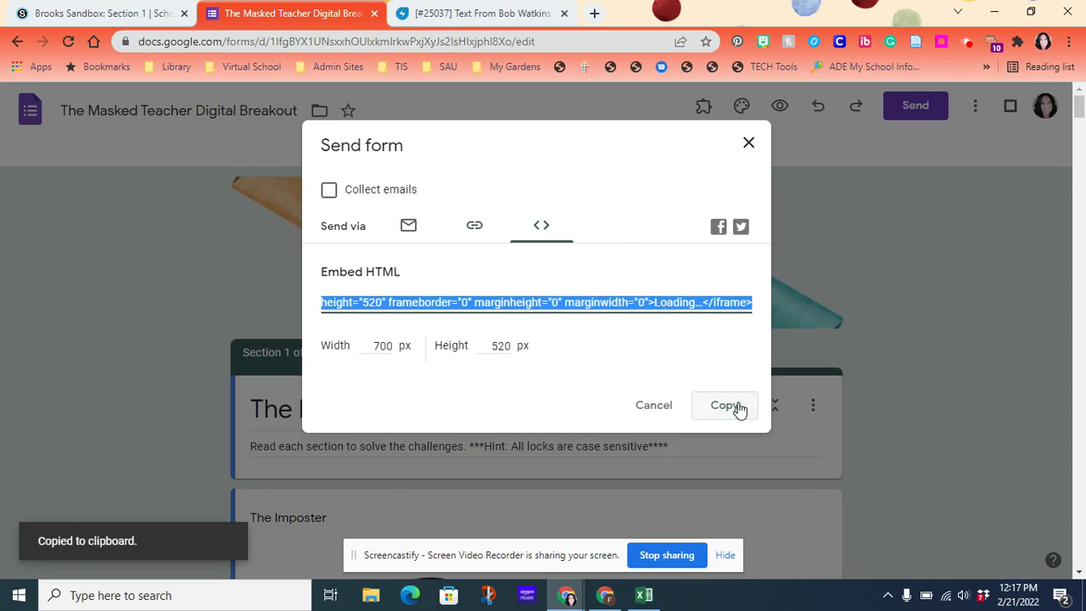
# Back in Schoology, replace the description's HTML source with the form's embed code and return to the visual view
pyautogui.click(97, 14)
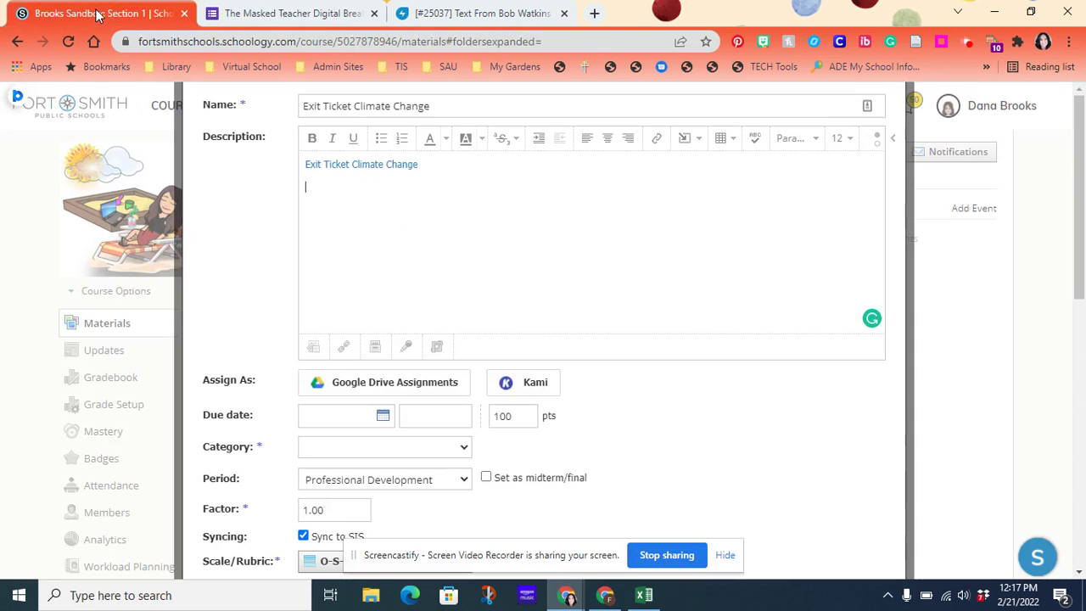
pyautogui.click(878, 150)
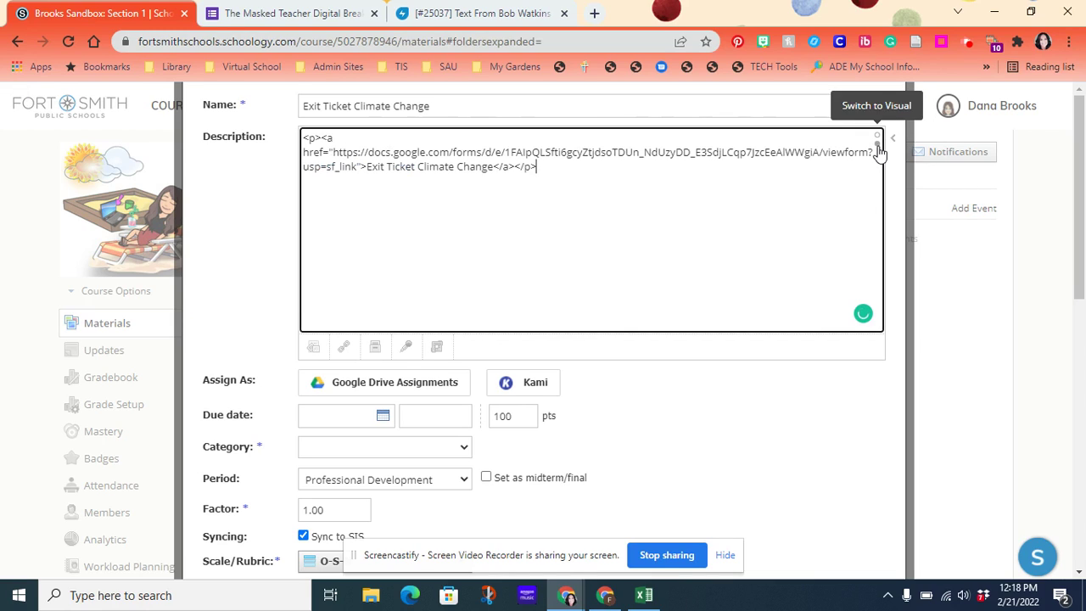
pyautogui.moveTo(569, 188); pyautogui.dragTo(204, 128)
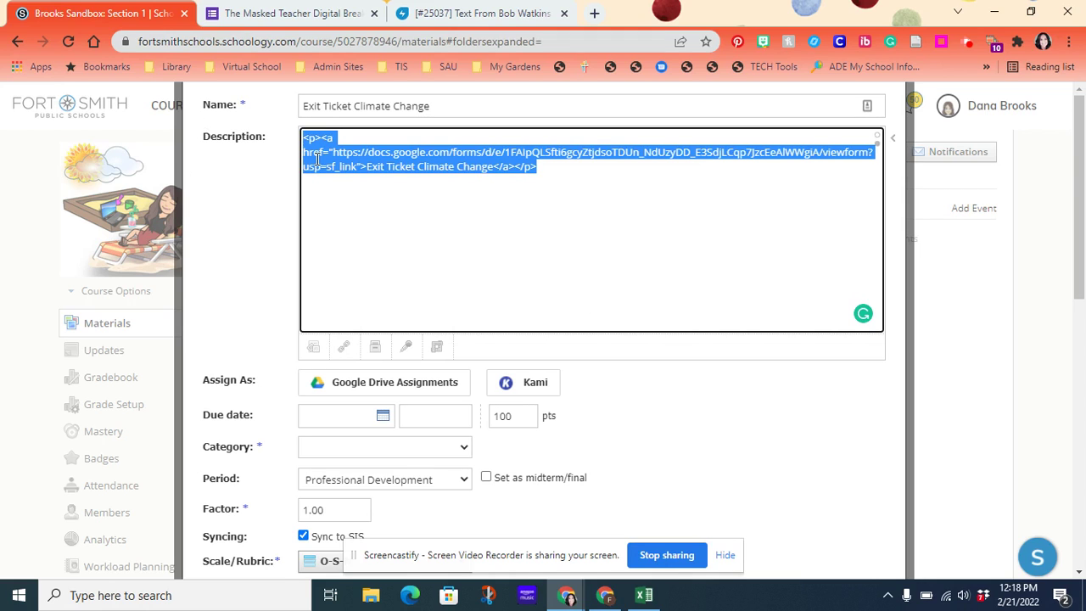
pyautogui.press('BackSpace')
pyautogui.hotkey('ctrl', 'v')
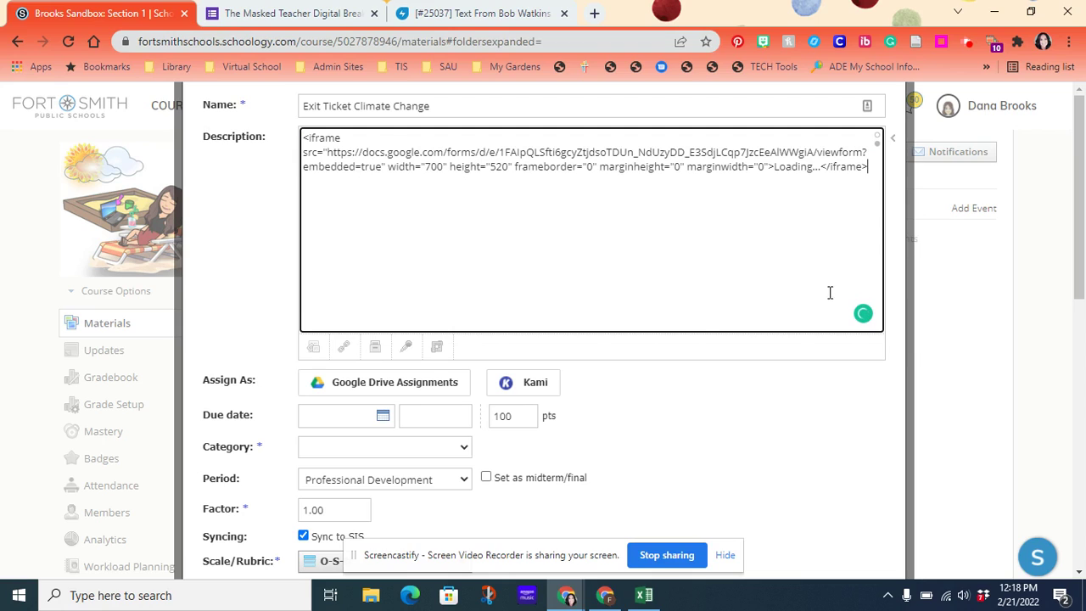
pyautogui.click(878, 139)
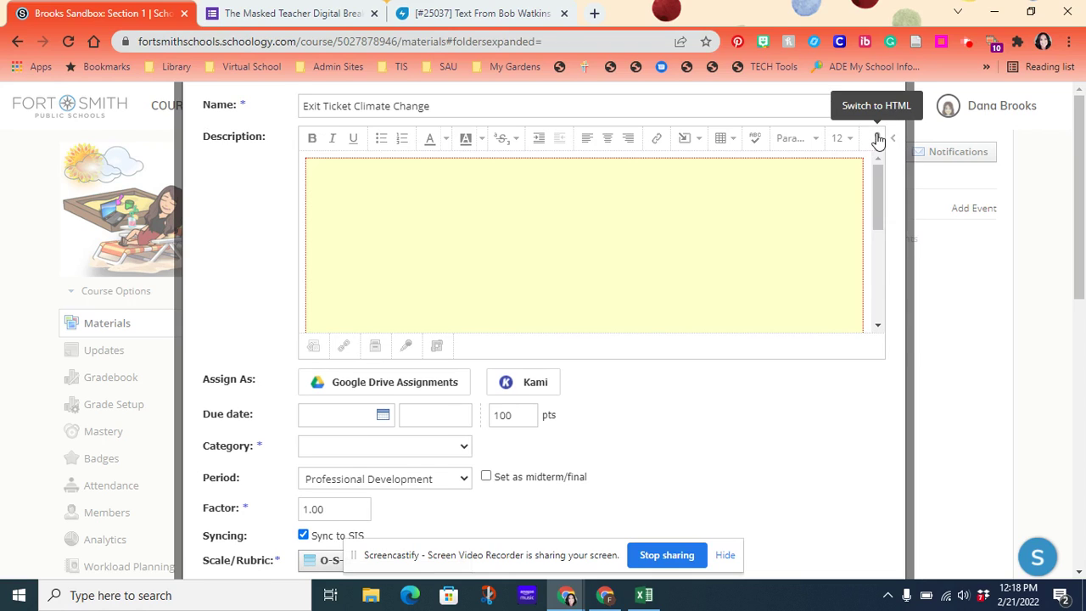
pyautogui.scroll(-3, 610, 263)
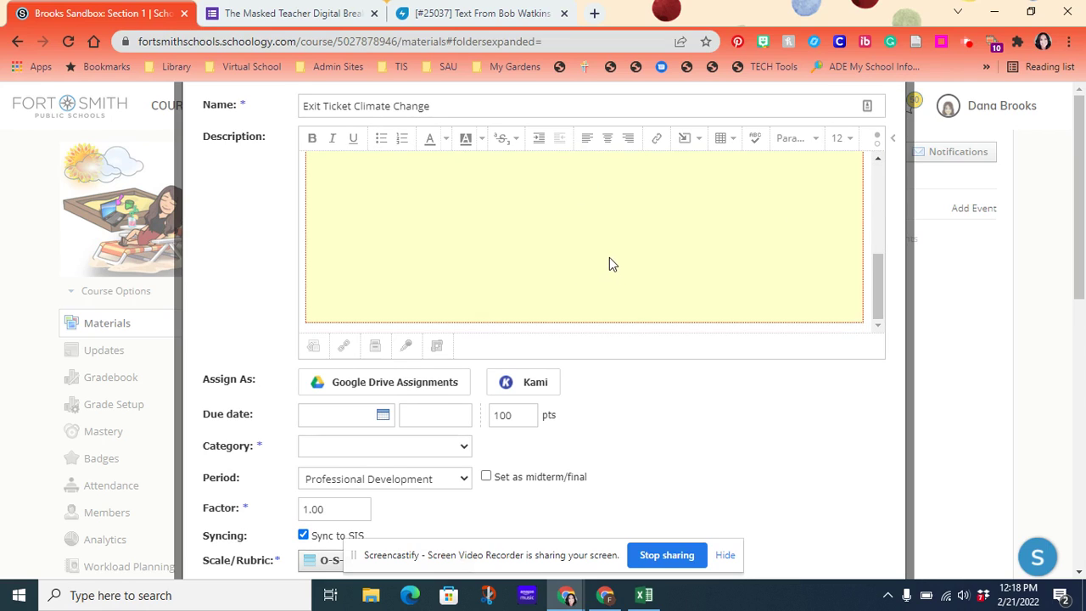
pyautogui.scroll(3, 610, 257)
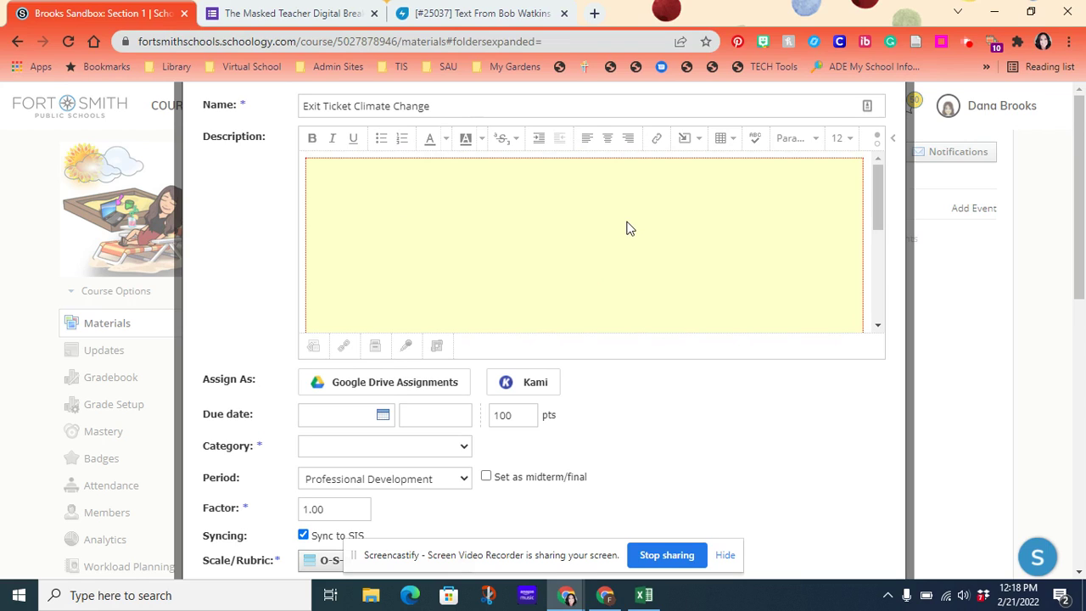
# Set the assignment's due date to 2/28/22 and its points to 10
pyautogui.scroll(-1, 599, 378)
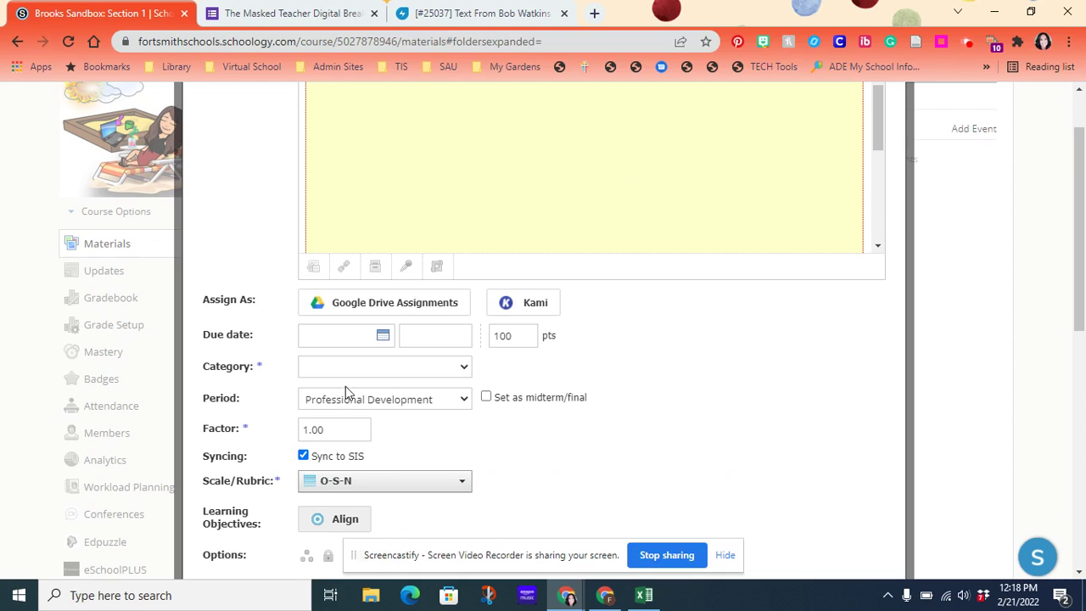
pyautogui.click(383, 335)
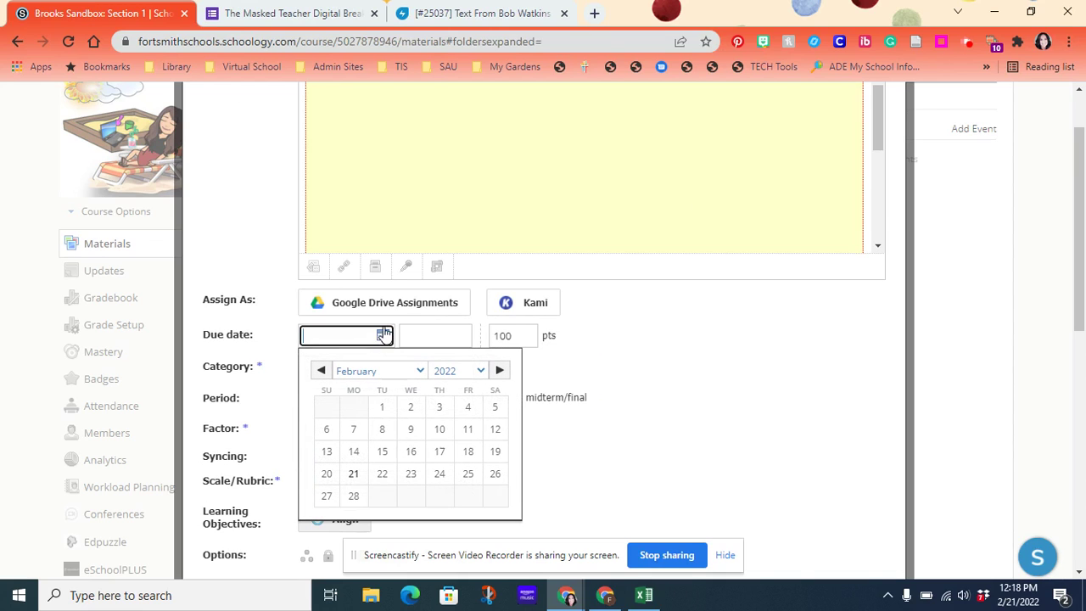
pyautogui.click(353, 495)
pyautogui.scroll(1, 500, 428)
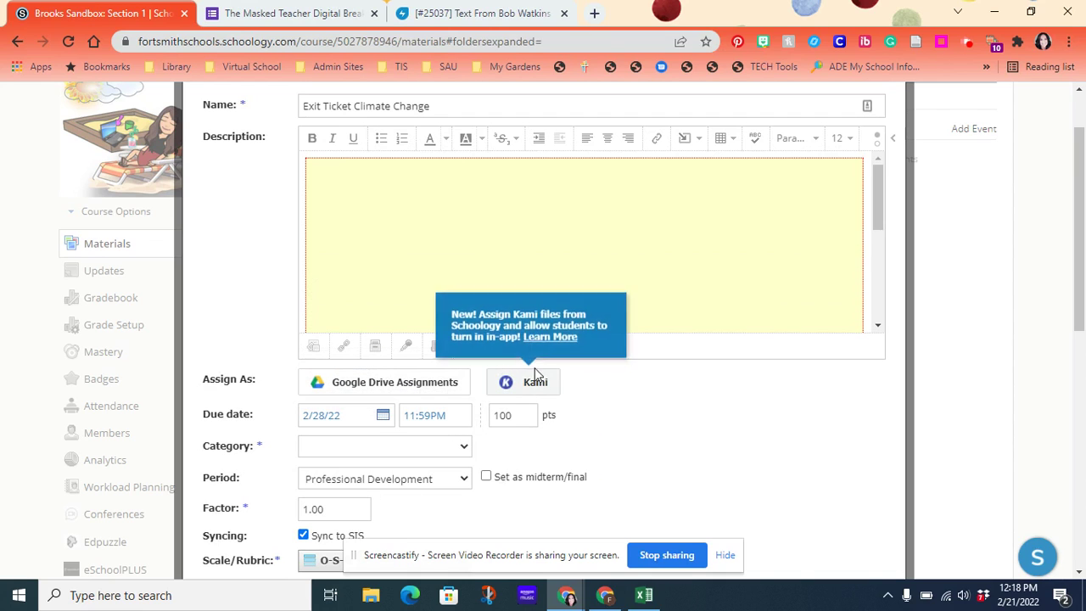
pyautogui.click(517, 420)
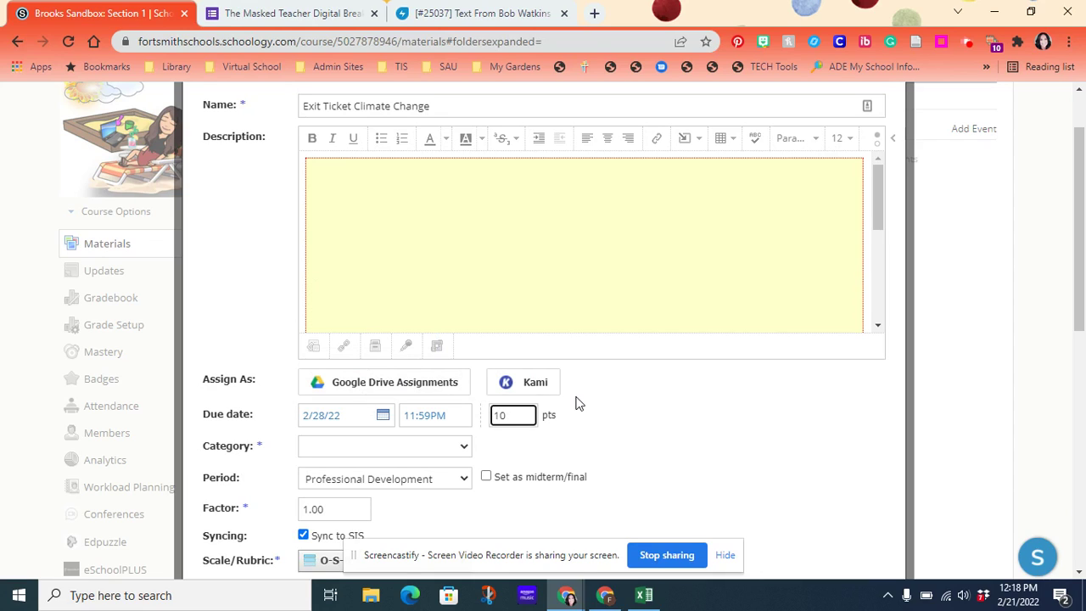
pyautogui.click(681, 407)
# Set the assignment's category to Classwork and its scale/rubric to Numeric
pyautogui.scroll(-2, 701, 413)
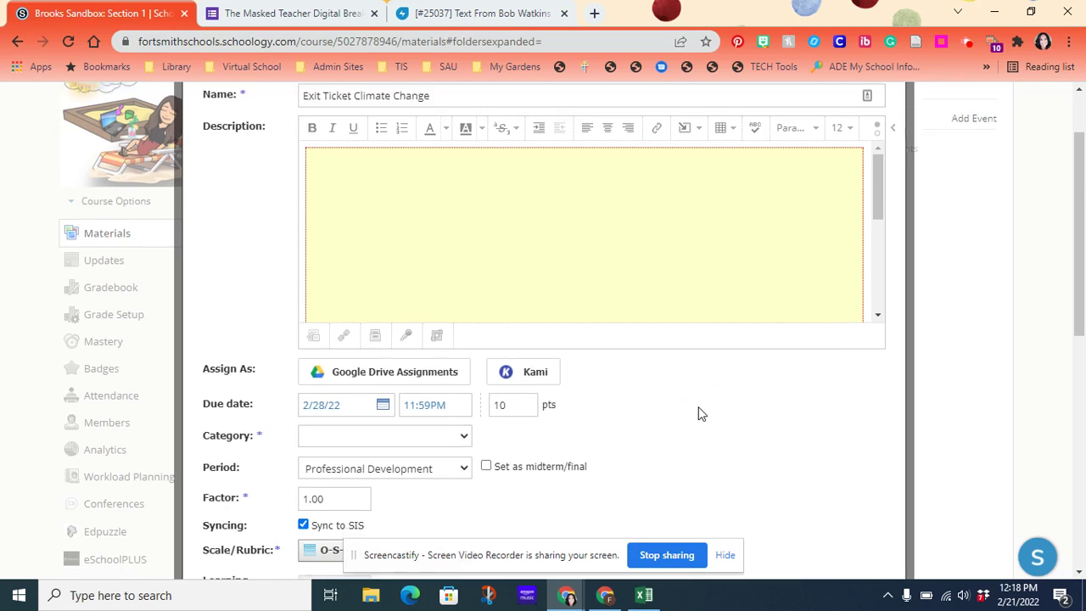
pyautogui.click(392, 296)
pyautogui.click(388, 333)
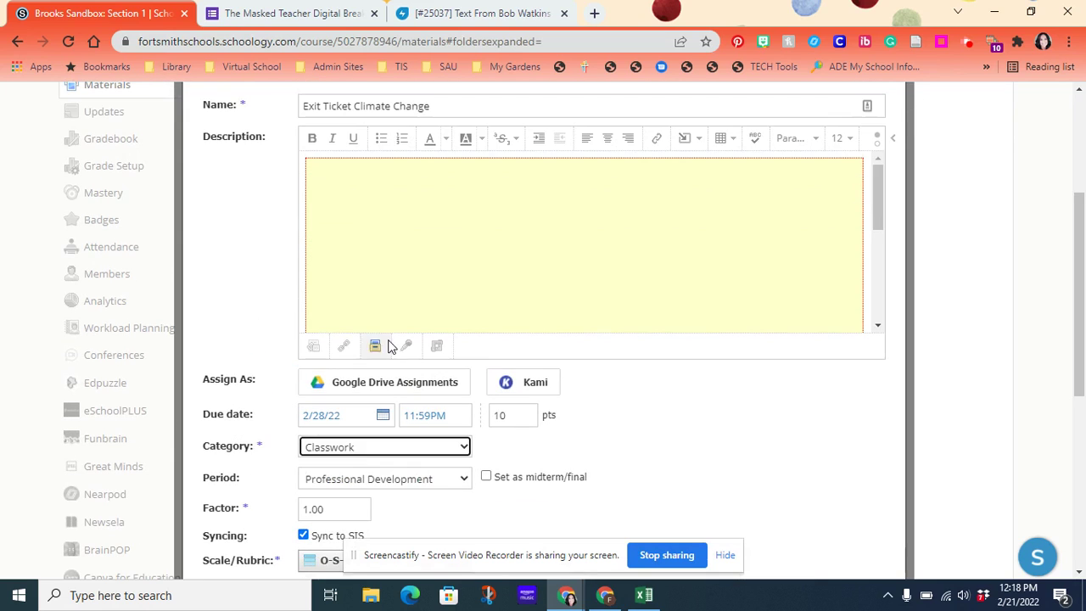
pyautogui.scroll(-2, 688, 377)
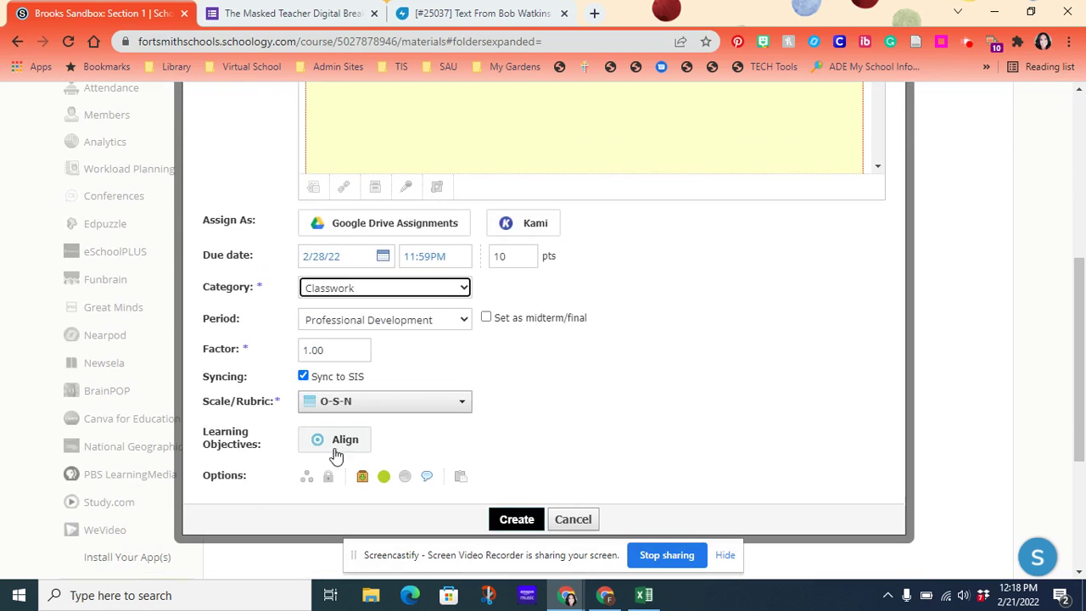
pyautogui.click(386, 402)
pyautogui.click(383, 424)
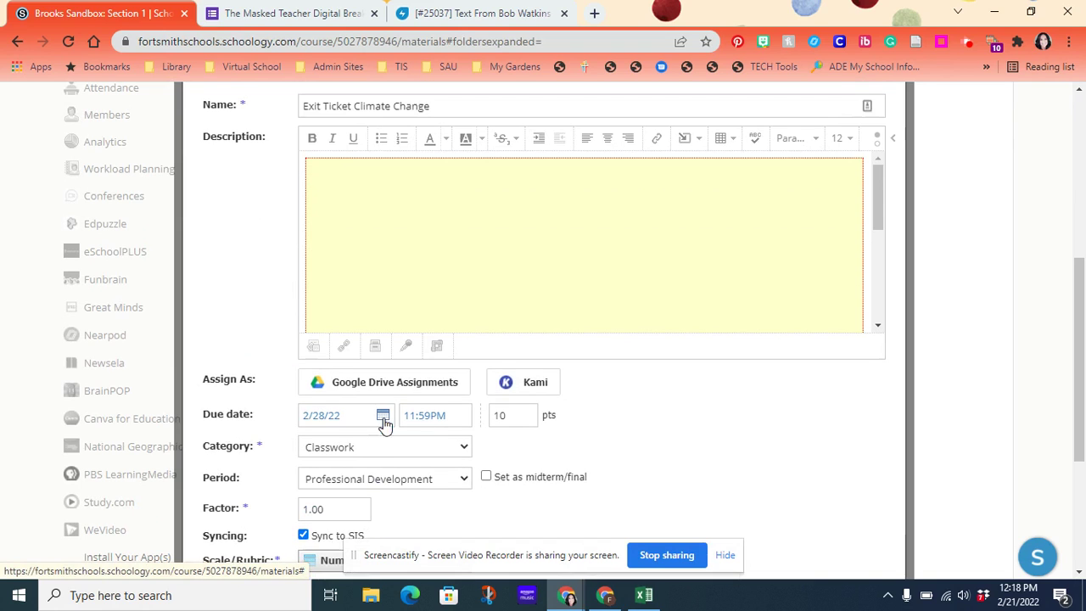
# Set the assignment's points to 0 and its category to (Ungraded)
pyautogui.scroll(-2, 668, 373)
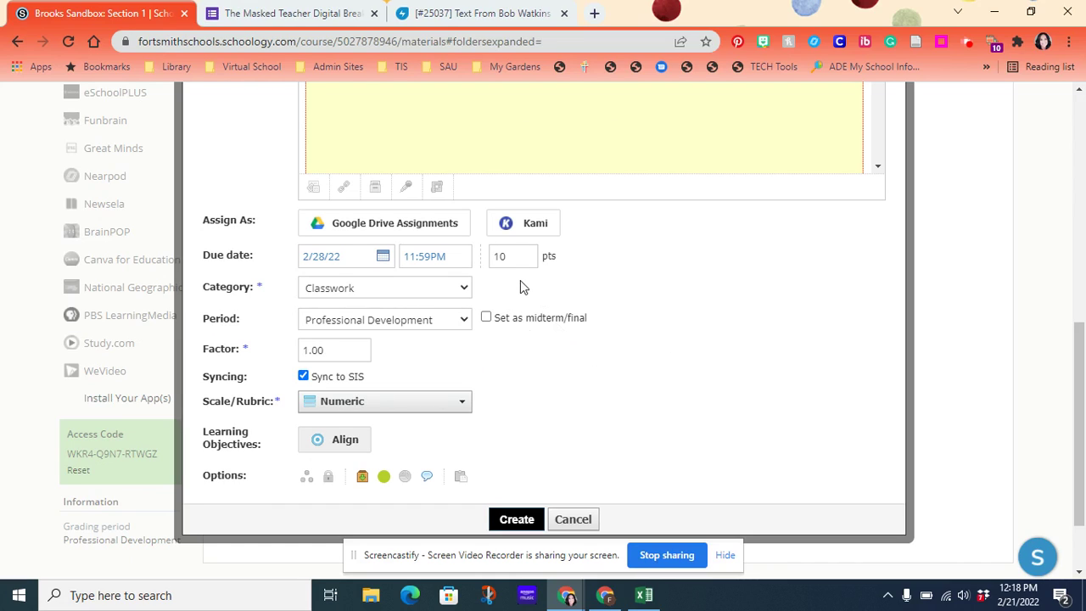
pyautogui.click(500, 261)
pyautogui.click(407, 293)
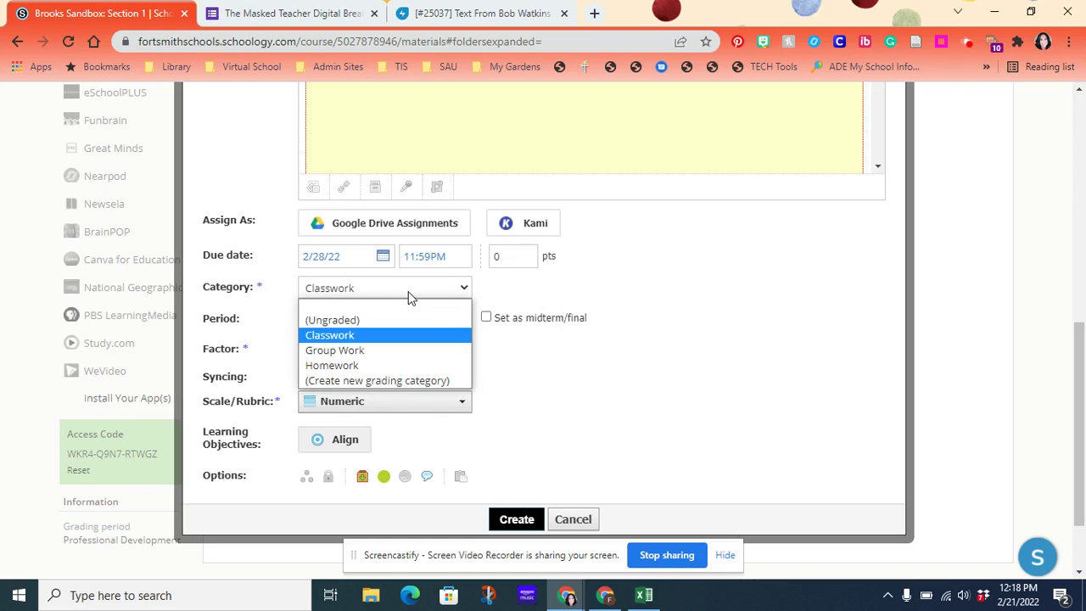
pyautogui.click(402, 319)
pyautogui.scroll(2, 402, 326)
pyautogui.scroll(-2, 796, 348)
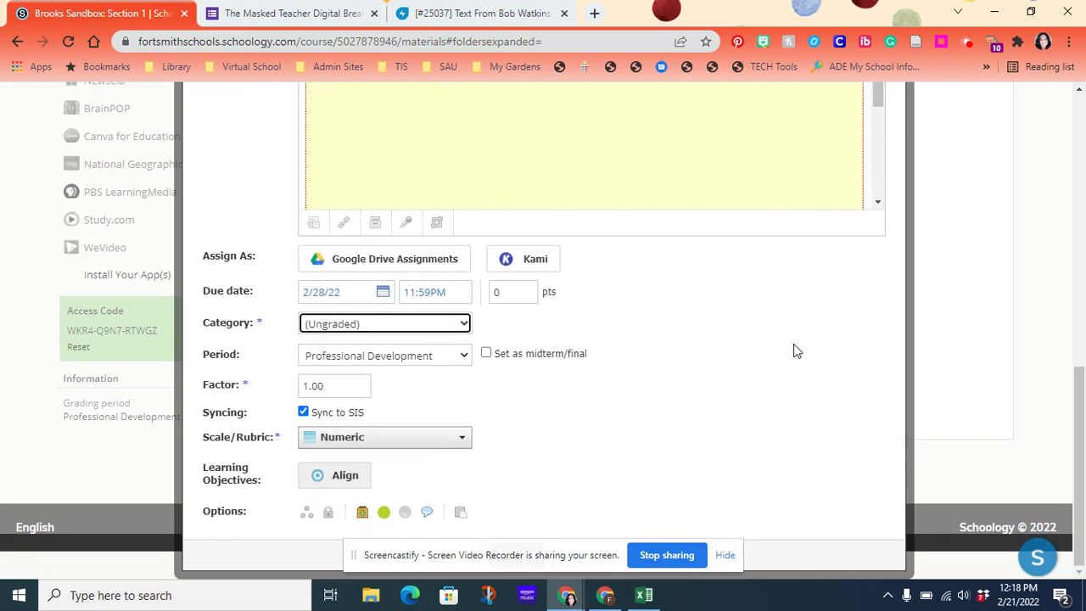
# Turn off Sync to SIS and disable comments for the assignment
pyautogui.click(303, 411)
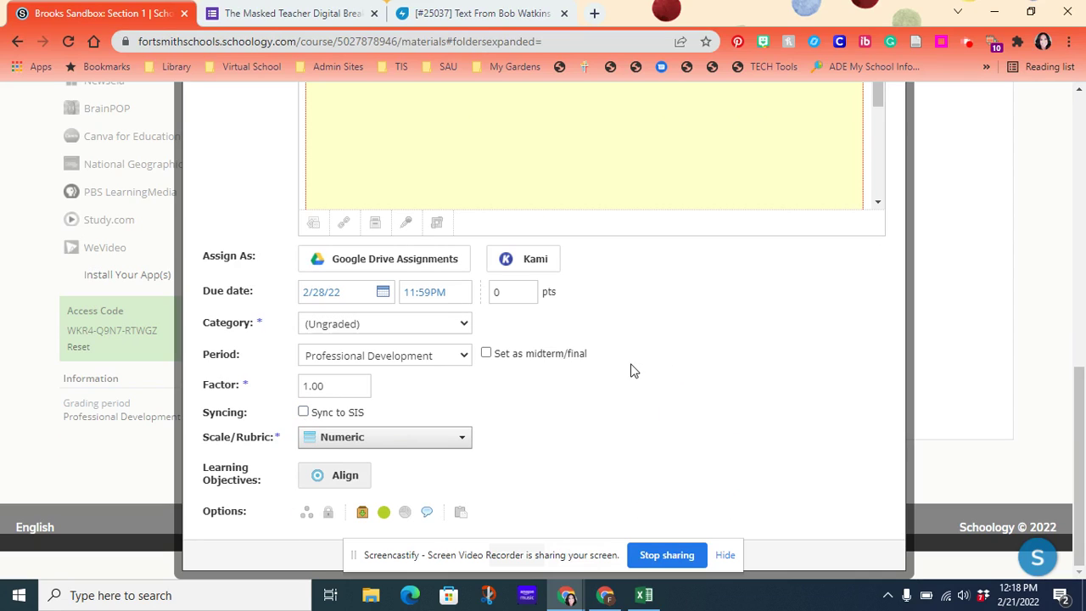
pyautogui.click(428, 514)
# Look through the list of course sections the assignment can be copied to, then close it without selecting any
pyautogui.click(460, 513)
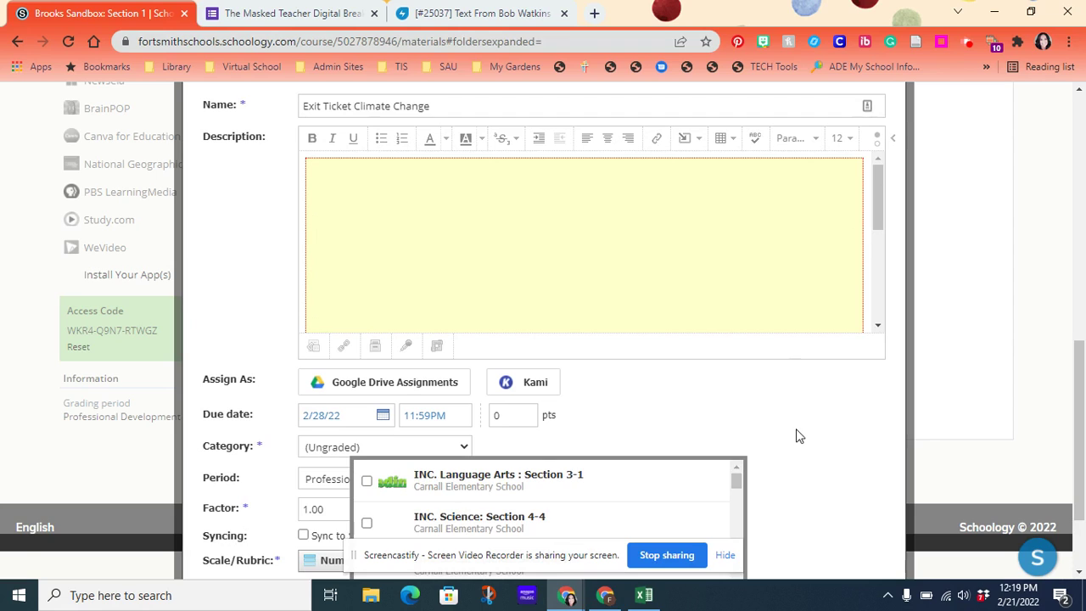
pyautogui.scroll(-2, 801, 445)
pyautogui.scroll(-5, 471, 450)
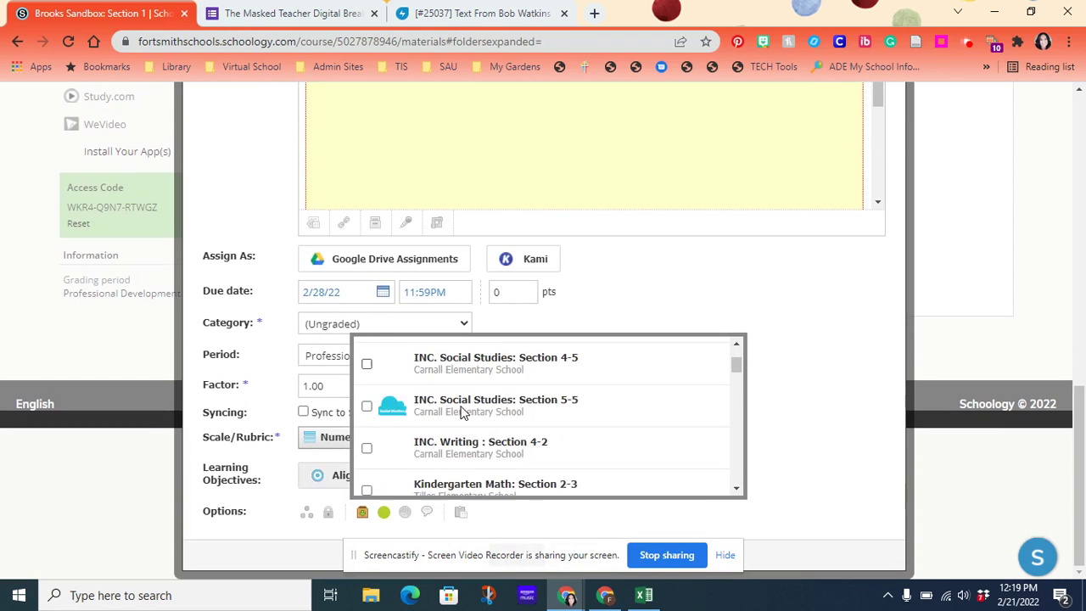
pyautogui.scroll(6, 465, 418)
pyautogui.click(812, 297)
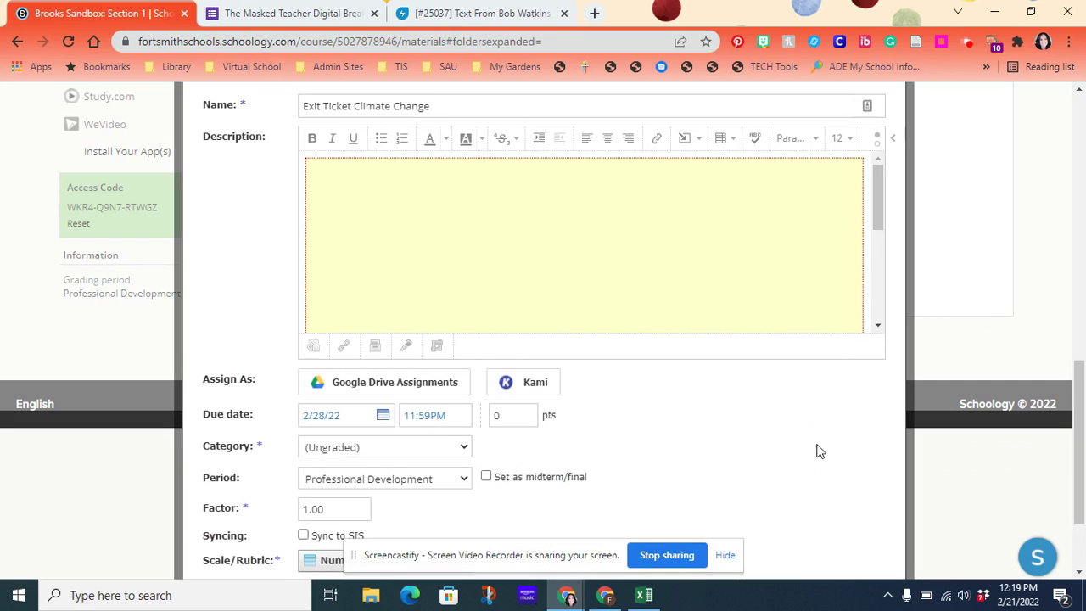
# Hide the screen-sharing notice and create the Exit Ticket Climate Change assignment
pyautogui.click(725, 554)
pyautogui.scroll(-2, 757, 449)
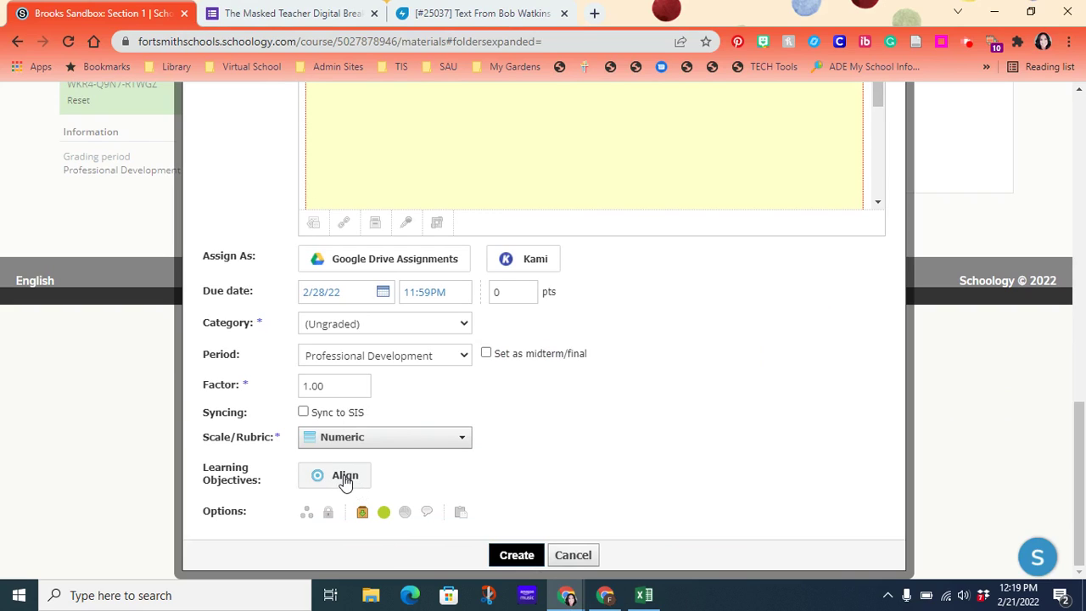
pyautogui.click(516, 555)
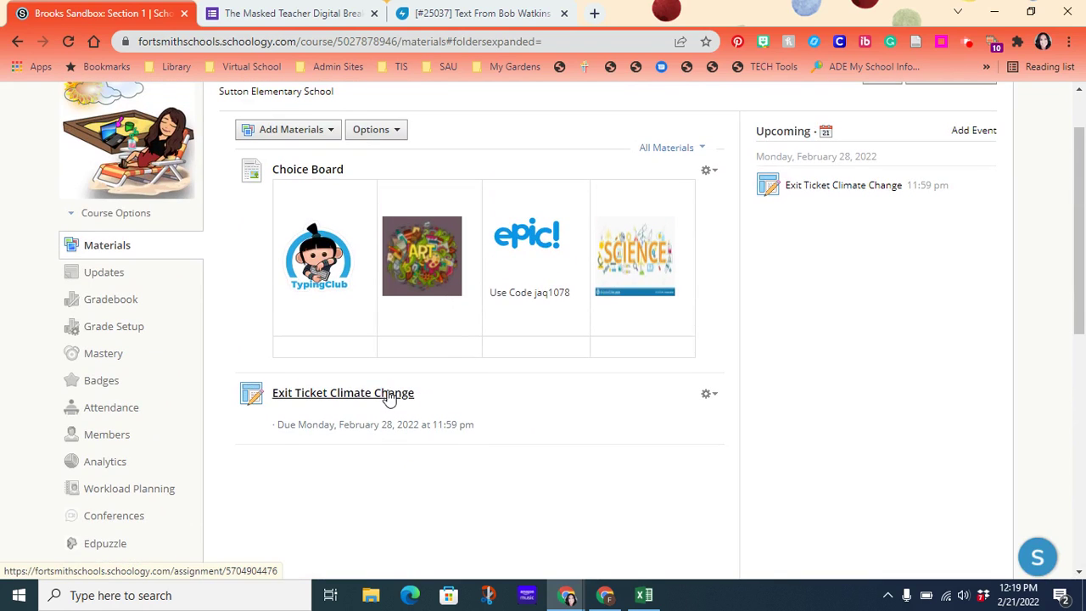
# Open the Exit Ticket Climate Change assignment and look over the embedded form
pyautogui.click(343, 392)
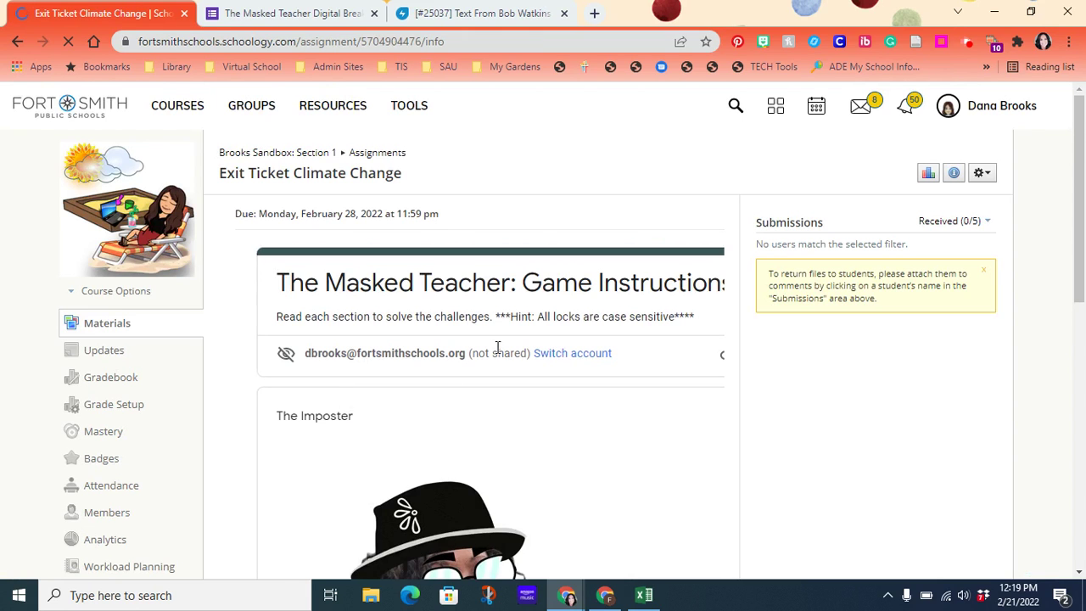
pyautogui.scroll(-8, 500, 352)
pyautogui.scroll(6, 519, 373)
pyautogui.scroll(2, 526, 386)
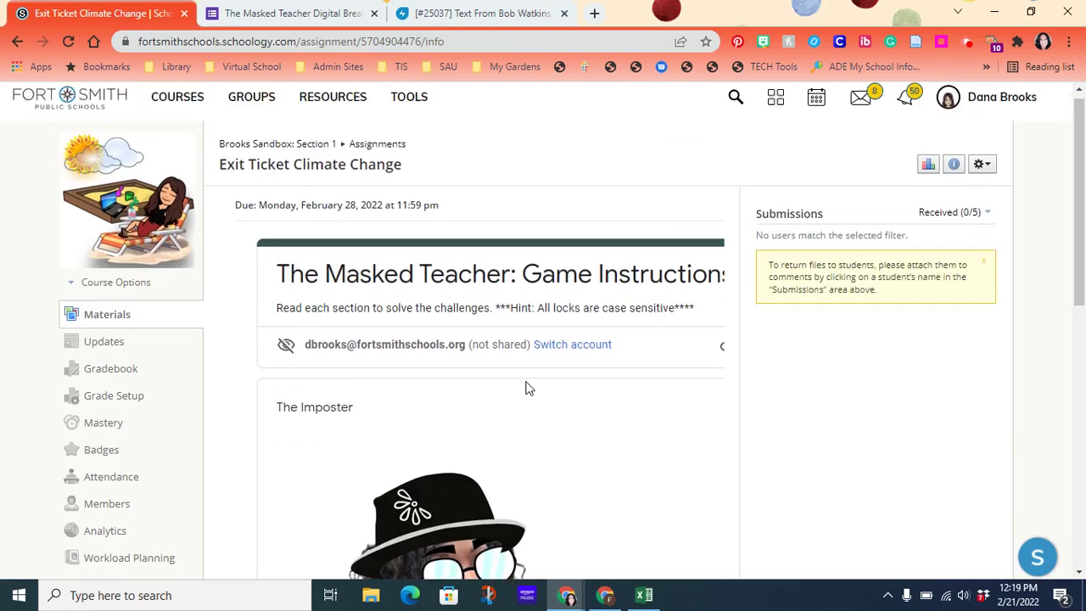
pyautogui.scroll(-7, 530, 390)
pyautogui.scroll(8, 537, 394)
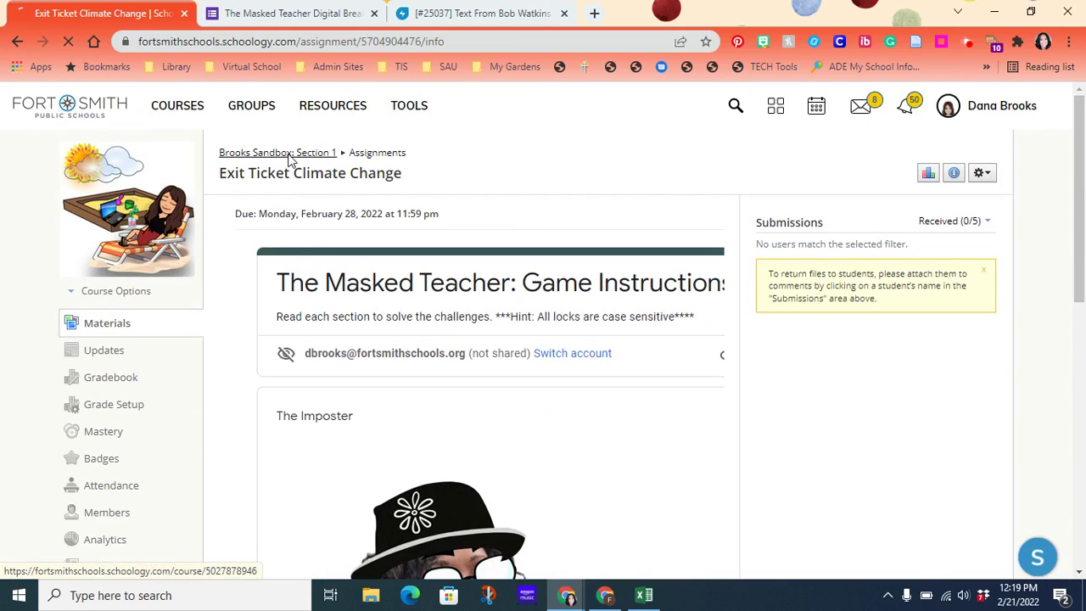
# Return to the course materials and start a new page titled Exit Ticket
pyautogui.click(290, 157)
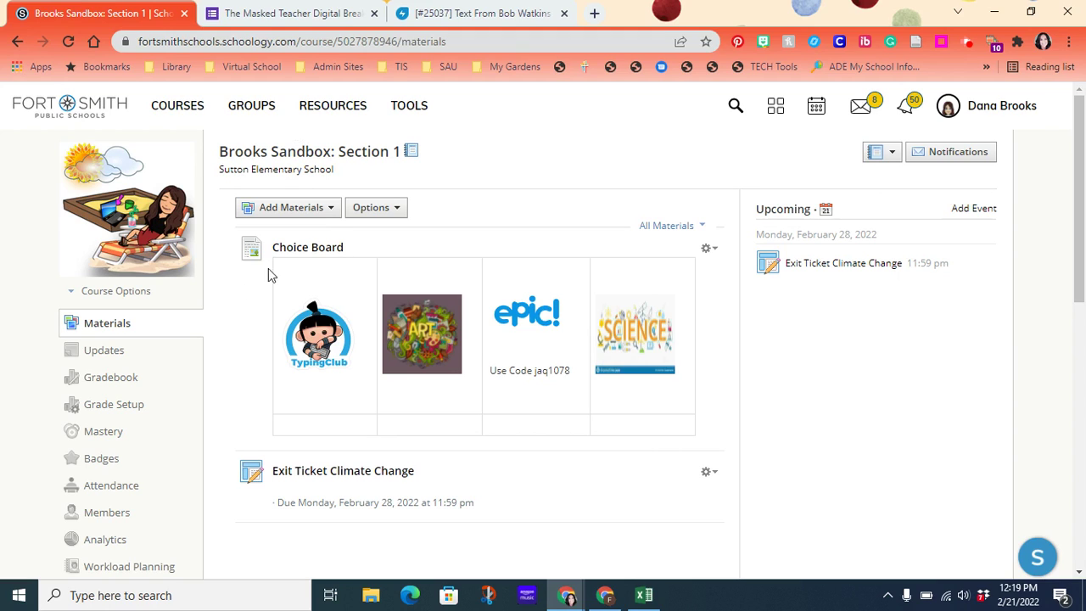
pyautogui.click(331, 213)
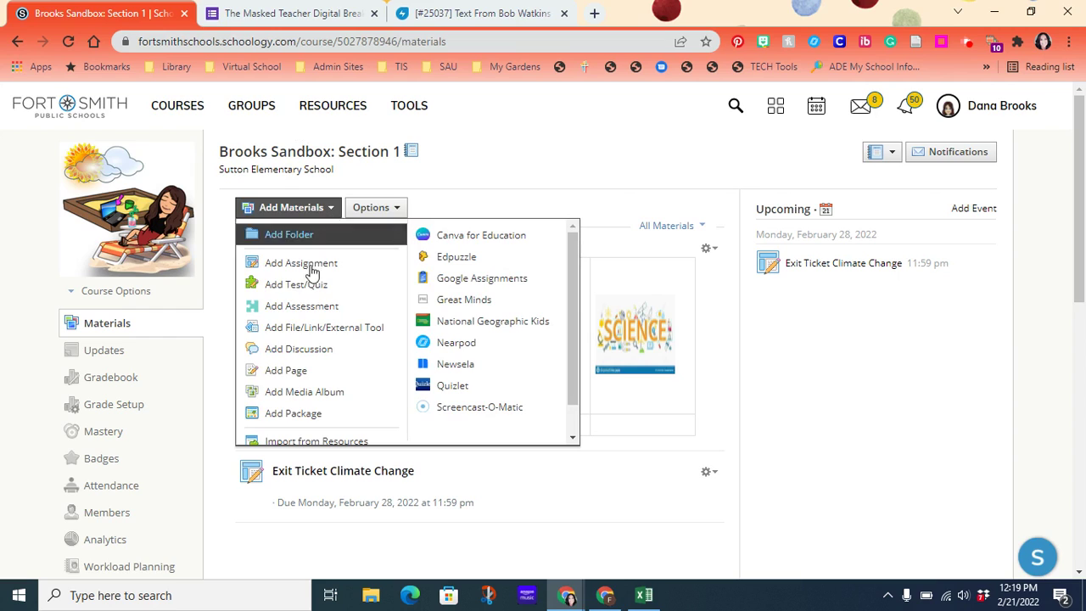
pyautogui.click(287, 370)
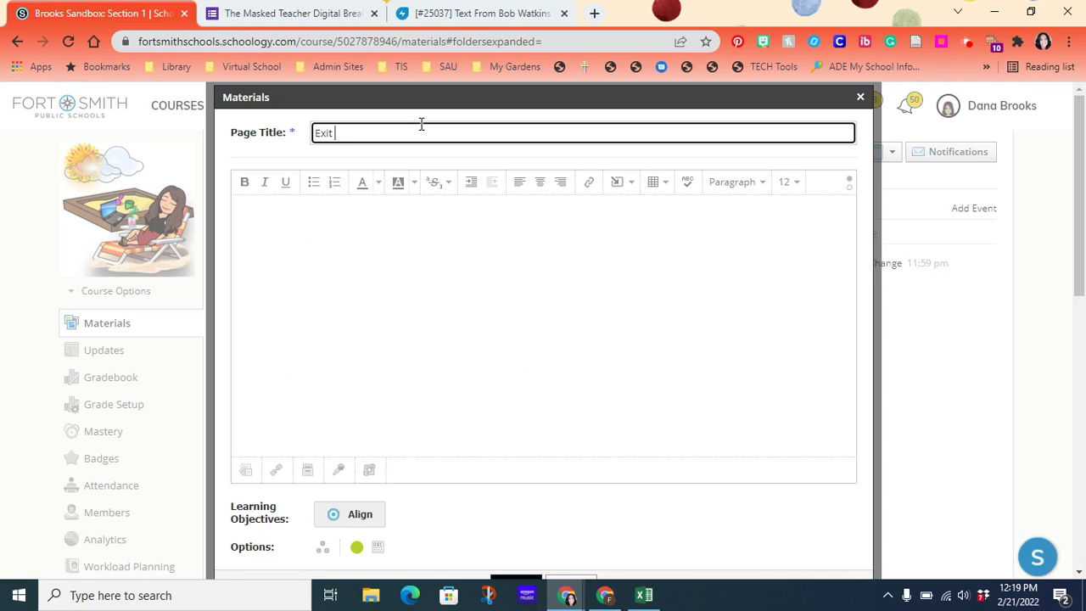
pyautogui.click(403, 304)
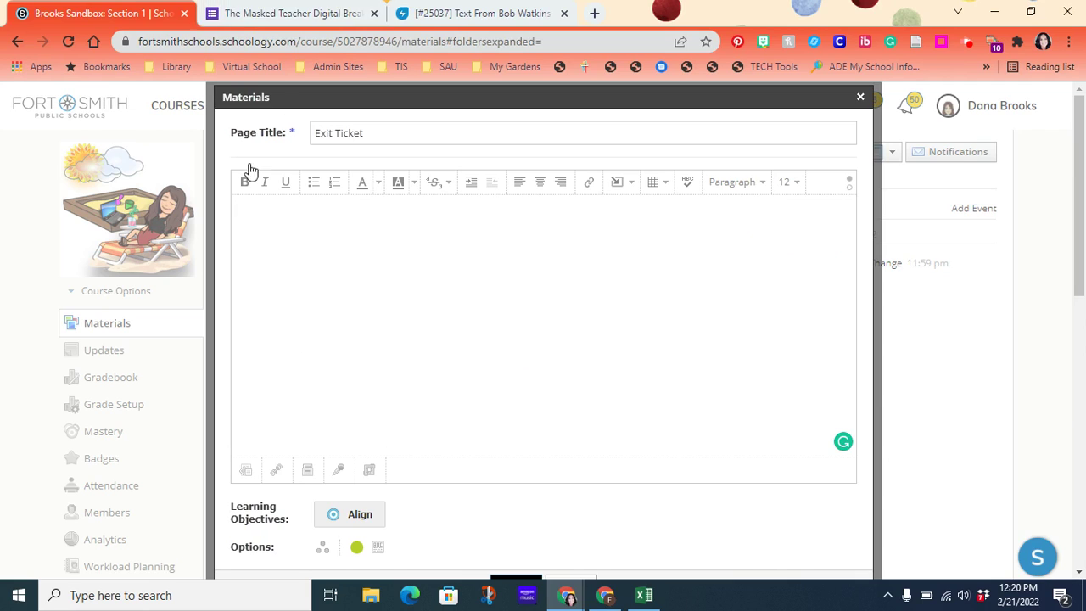
# Switch to Google Forms and copy The Masked Teacher Digital Breakout form's embed HTML at 700 by 520 px
pyautogui.click(255, 11)
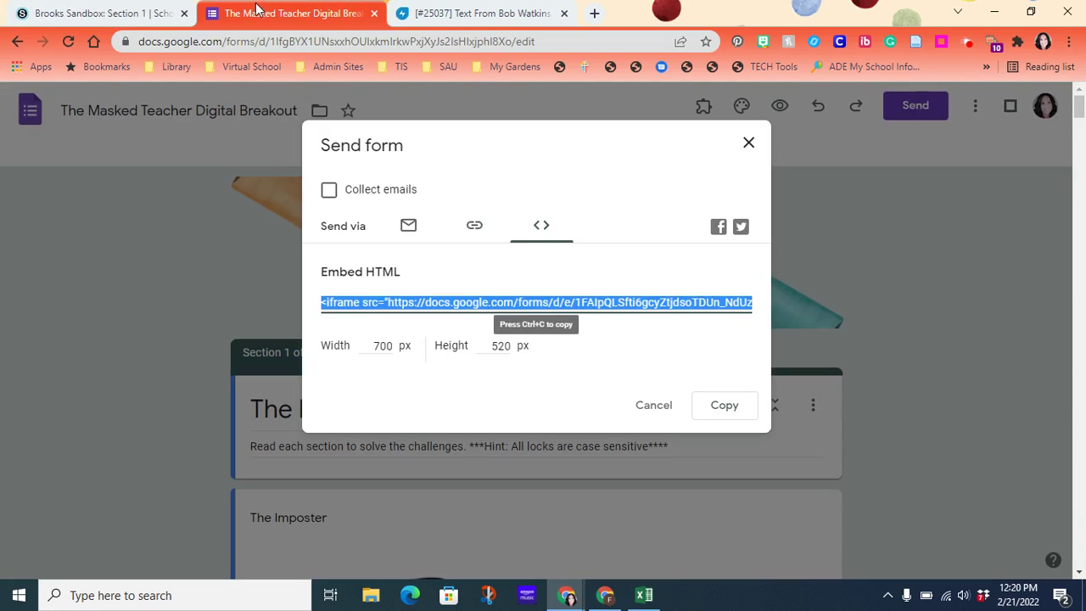
pyautogui.click(536, 231)
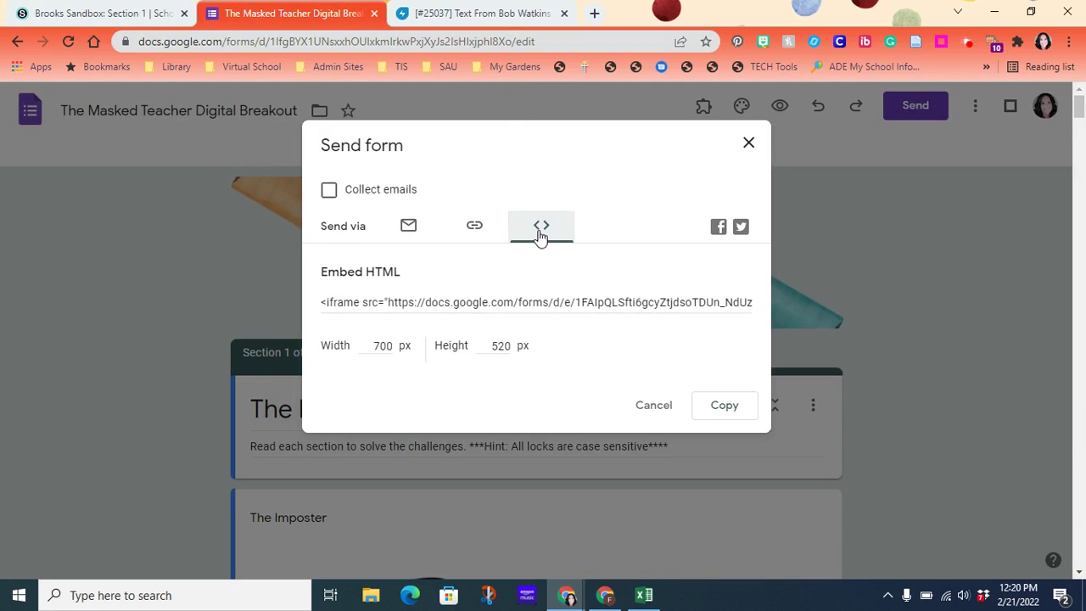
pyautogui.click(719, 407)
# Back in Schoology, paste the form's embed code into the page's HTML source and return to the visual view
pyautogui.click(93, 12)
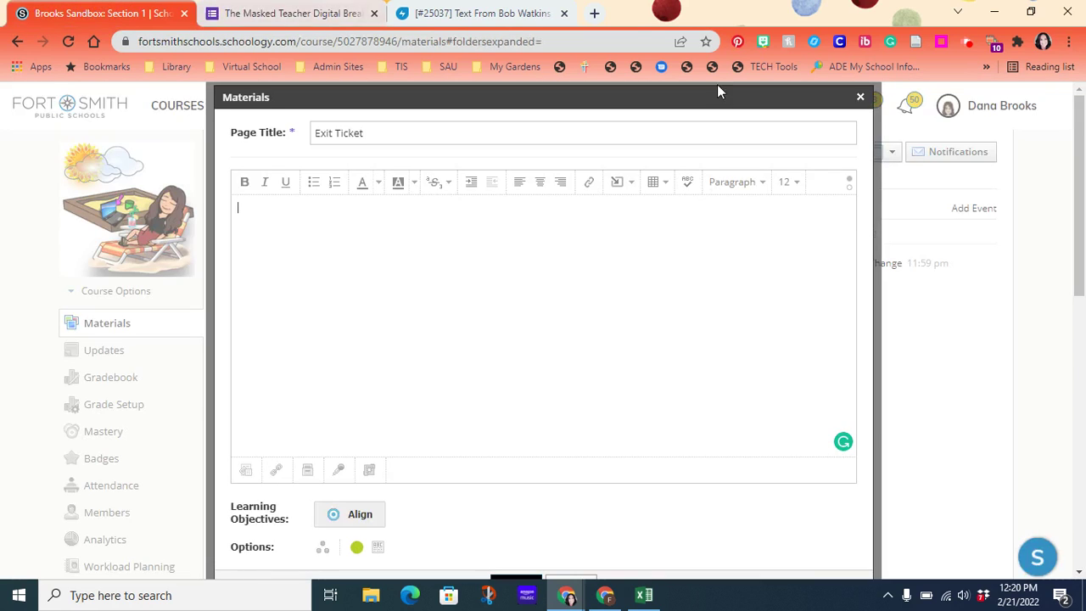
pyautogui.click(852, 197)
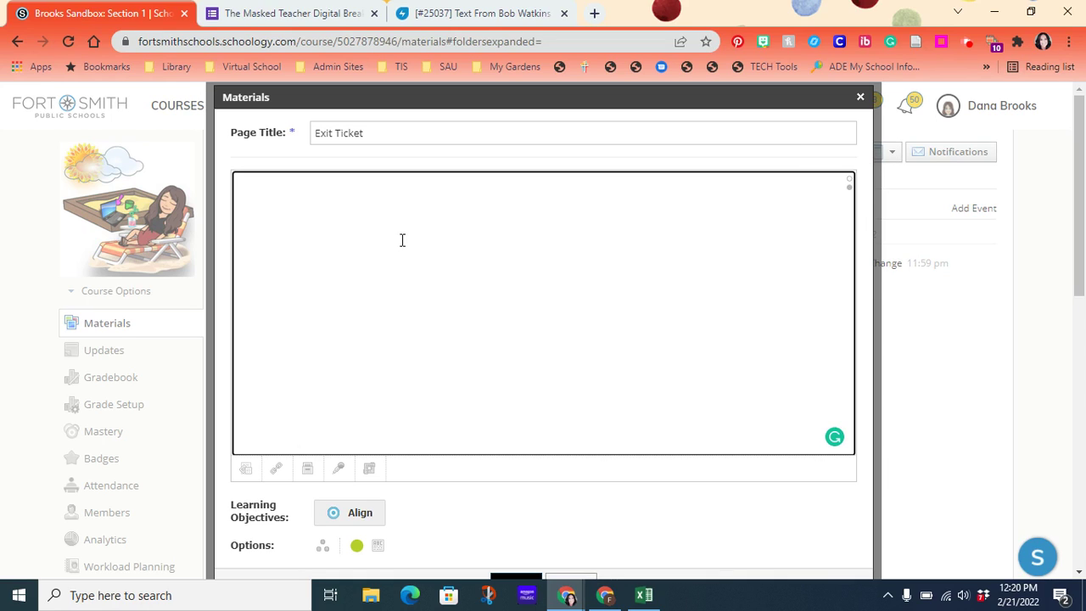
pyautogui.hotkey('ctrl', 'v')
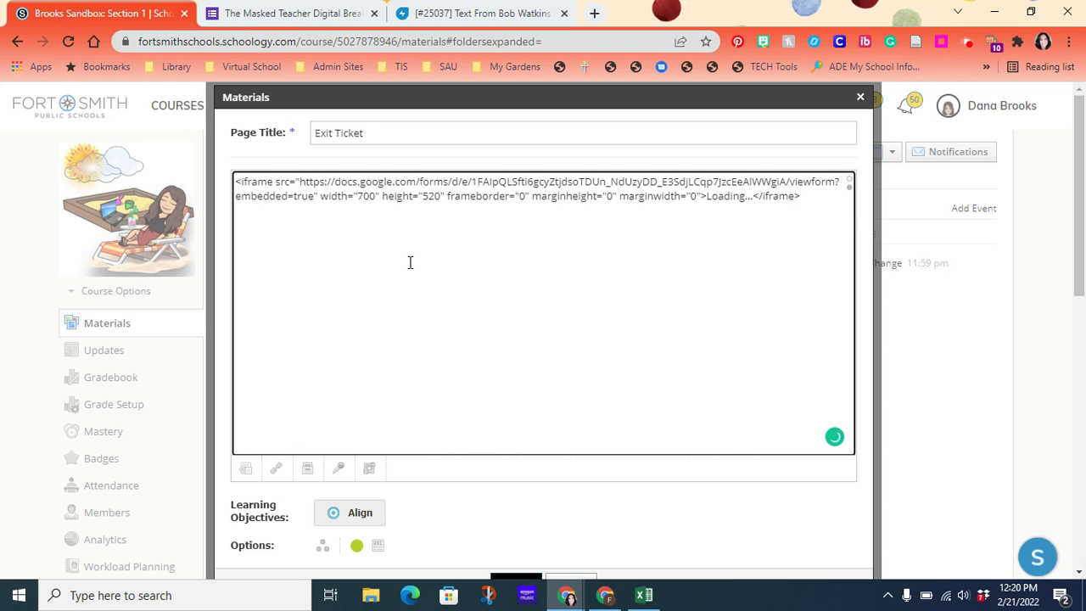
pyautogui.scroll(-3, 541, 279)
pyautogui.scroll(3, 569, 291)
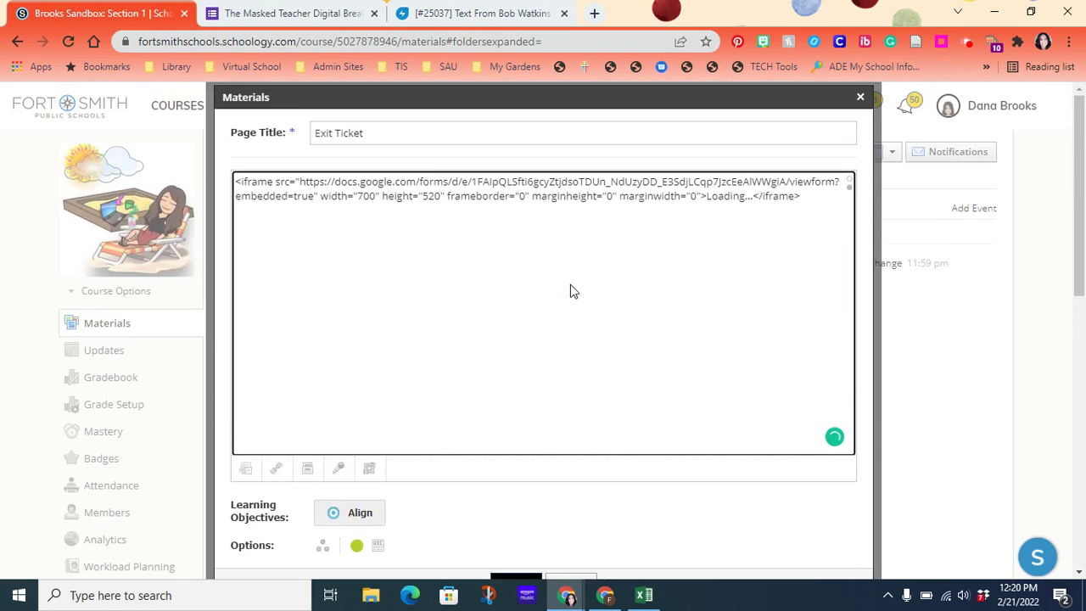
pyautogui.click(851, 184)
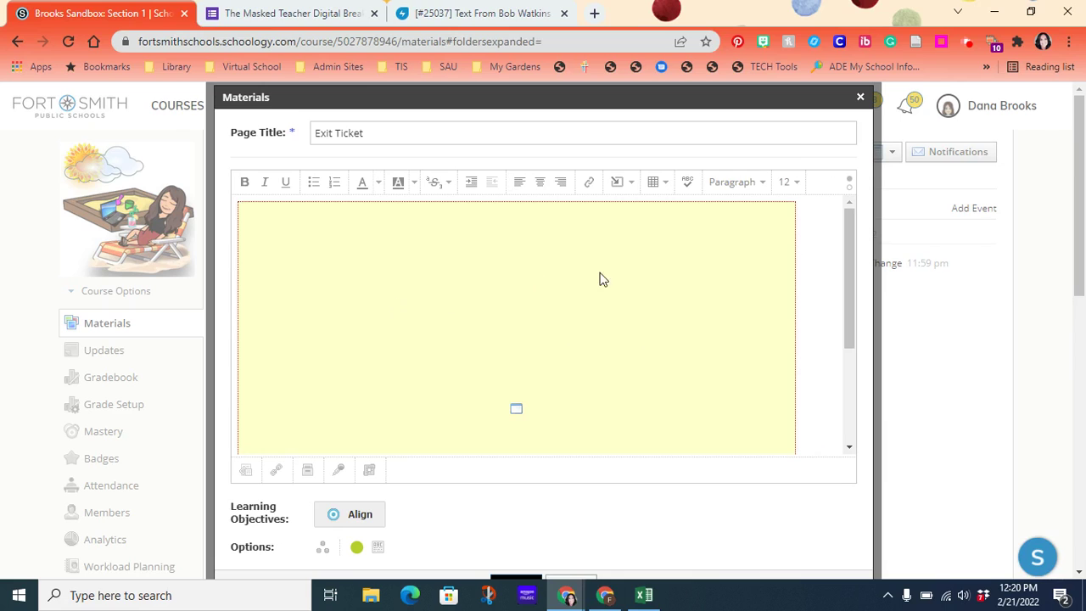
# Set the Exit Ticket page to display inline and create it
pyautogui.scroll(-2, 787, 244)
pyautogui.scroll(-3, 886, 251)
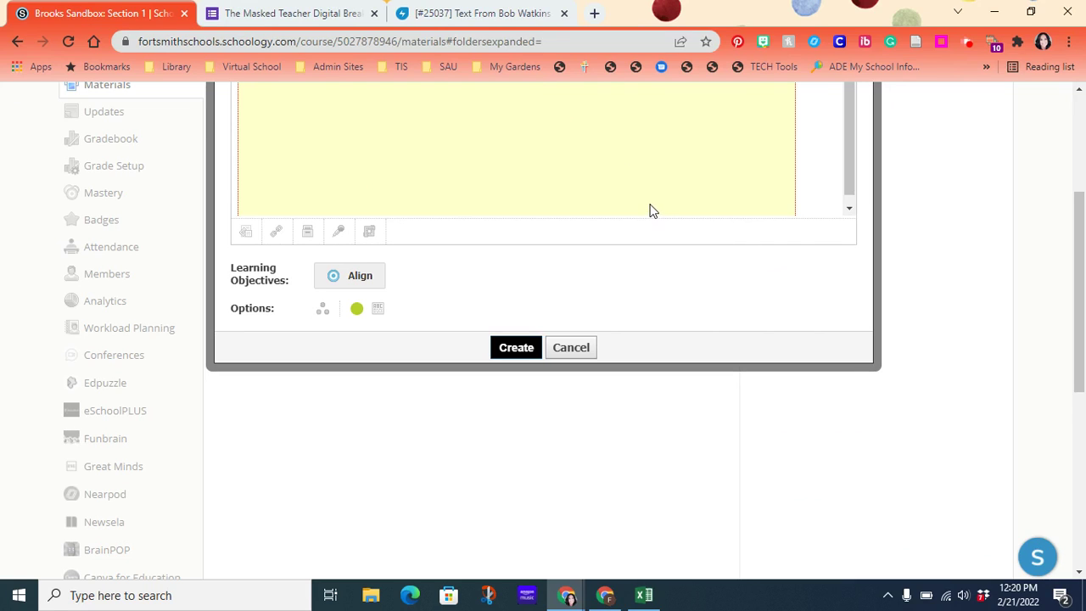
pyautogui.click(379, 309)
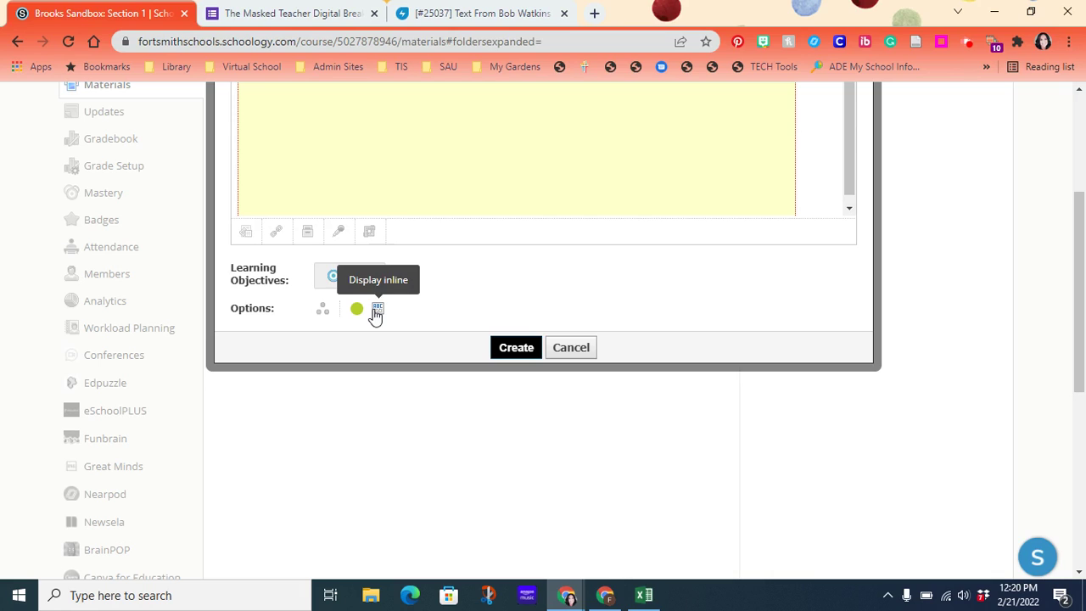
pyautogui.click(519, 350)
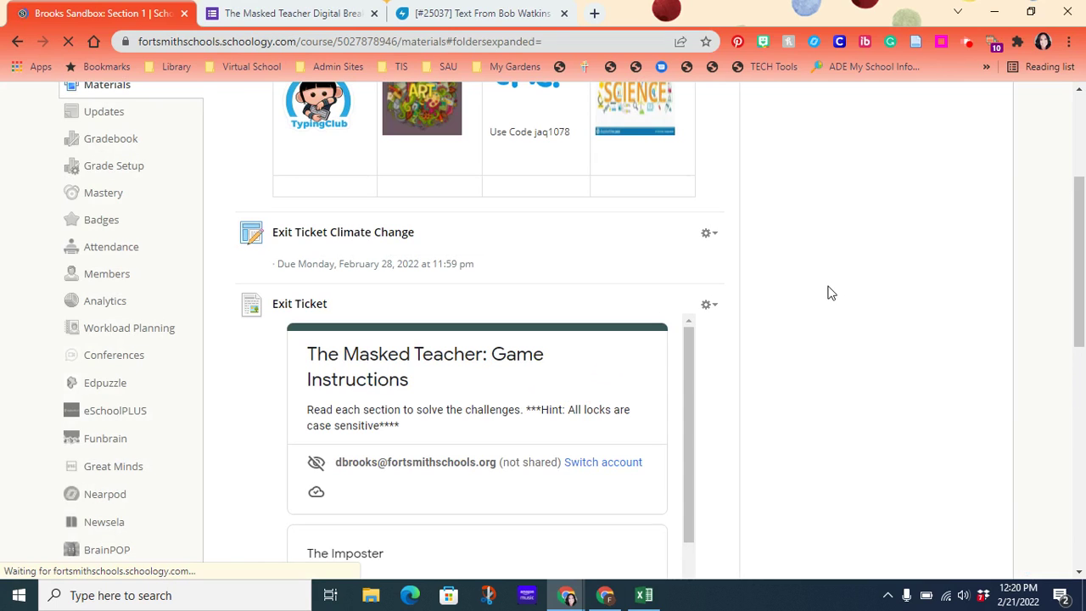
# Examine how the Exit Ticket page shows the embedded form inline among the course materials
pyautogui.scroll(-2, 696, 297)
pyautogui.scroll(-3, 589, 283)
pyautogui.scroll(3, 588, 283)
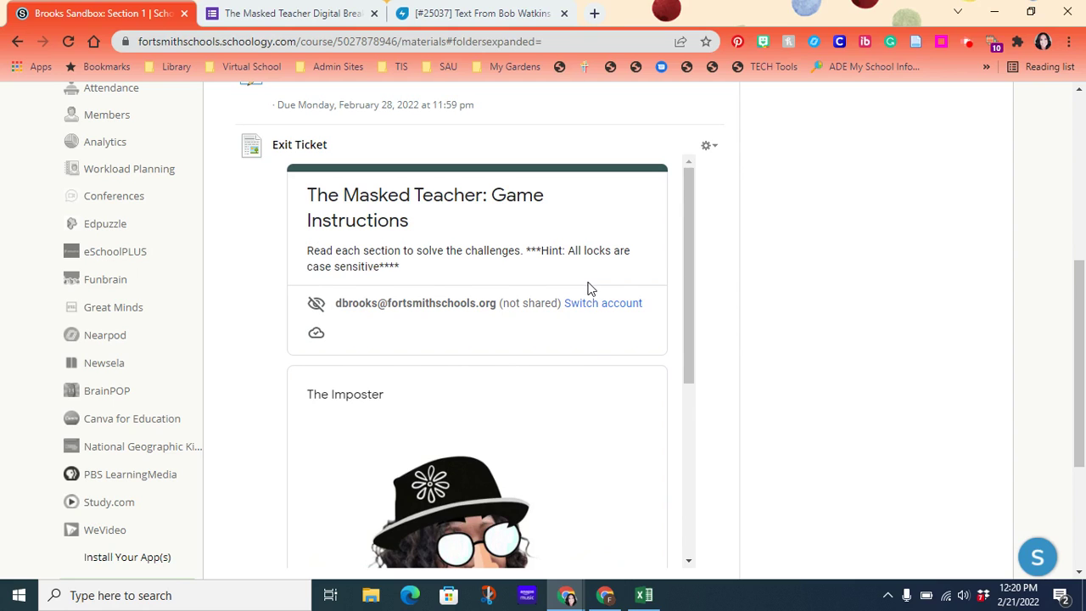
pyautogui.scroll(-3, 589, 287)
pyautogui.scroll(3, 591, 294)
pyautogui.scroll(-3, 591, 297)
pyautogui.scroll(4, 592, 307)
pyautogui.scroll(5, 820, 308)
pyautogui.scroll(-5, 820, 308)
pyautogui.scroll(3, 819, 314)
pyautogui.scroll(-1, 819, 315)
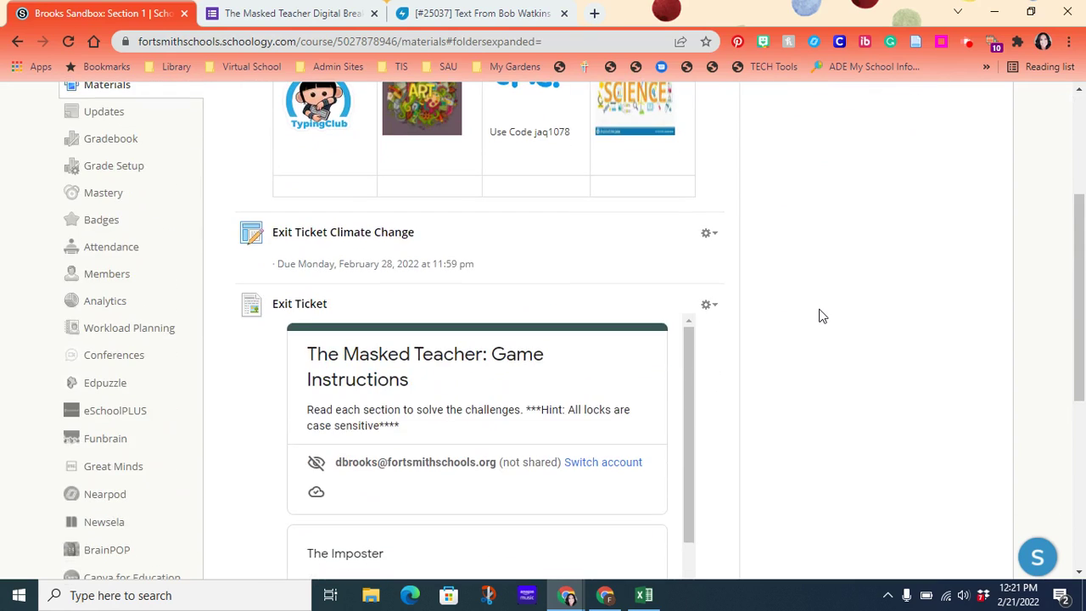
# Edit the Exit Ticket page so it displays on a new page, and save the changes
pyautogui.click(713, 305)
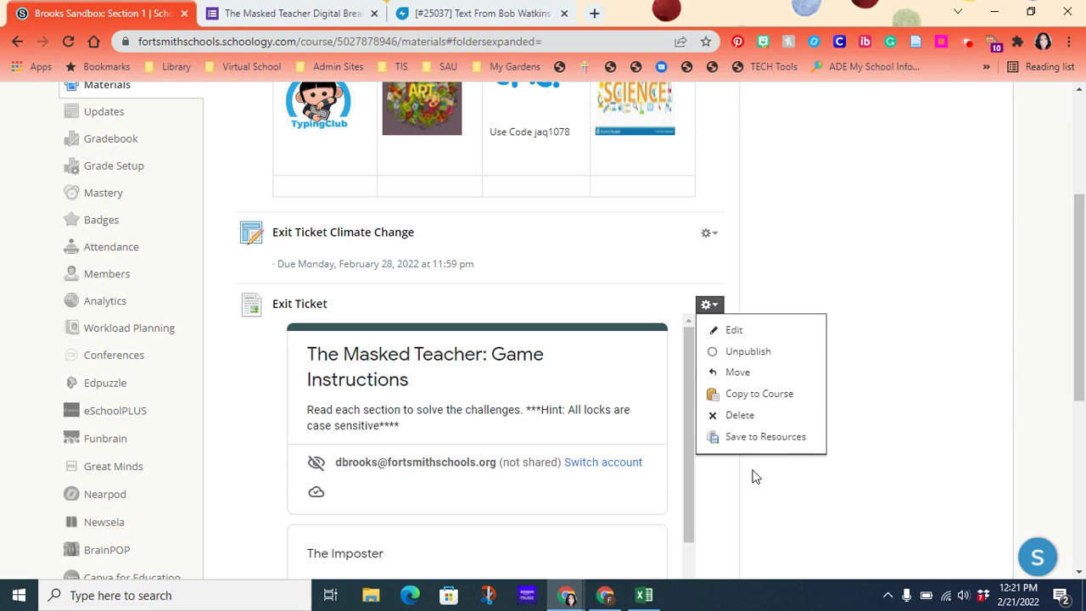
pyautogui.click(734, 330)
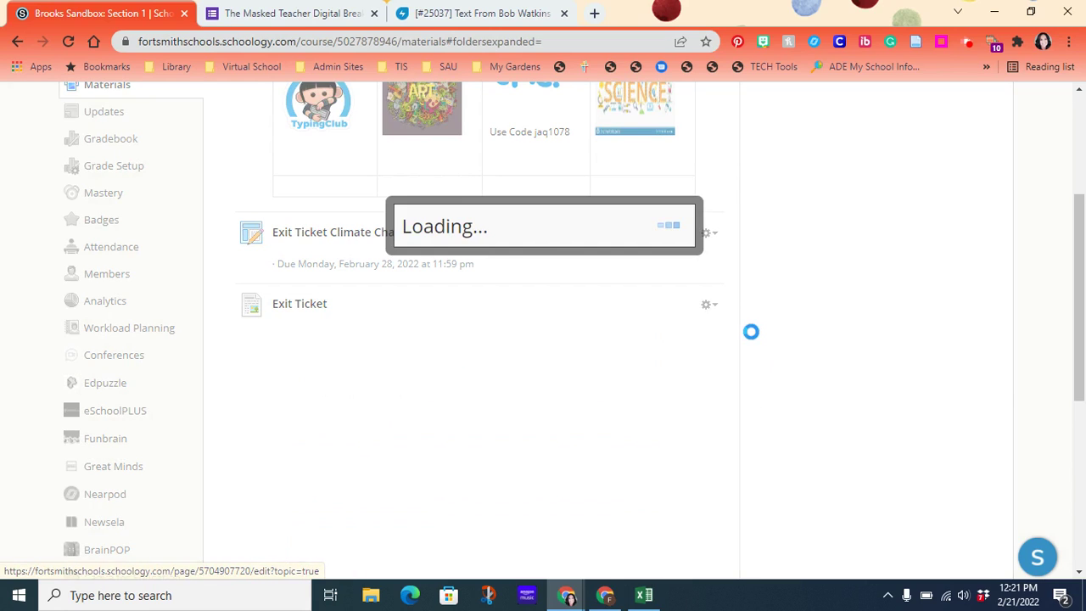
pyautogui.scroll(-5, 702, 322)
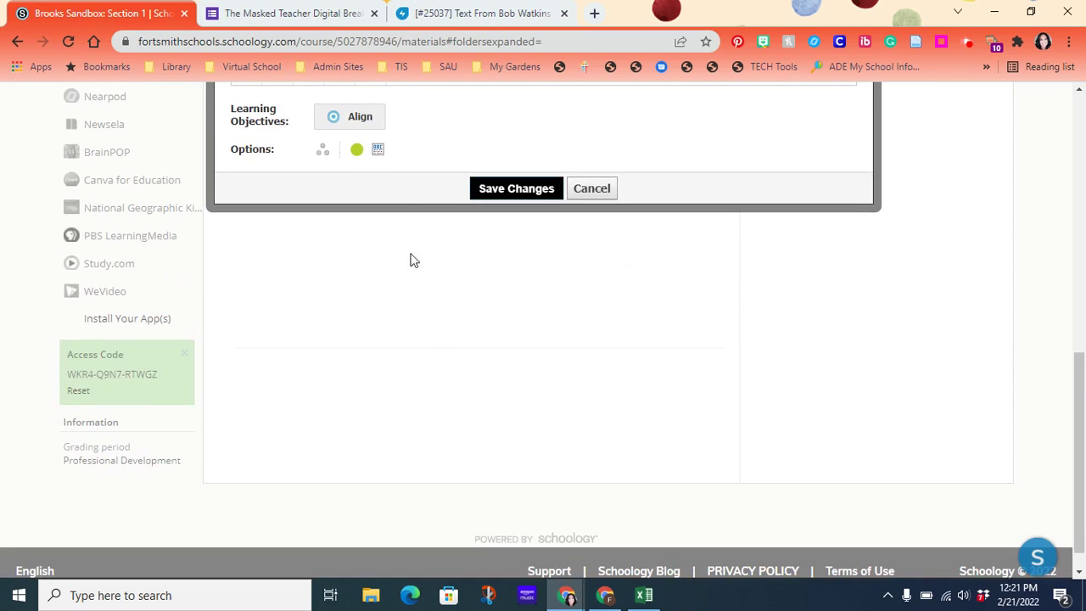
pyautogui.click(379, 152)
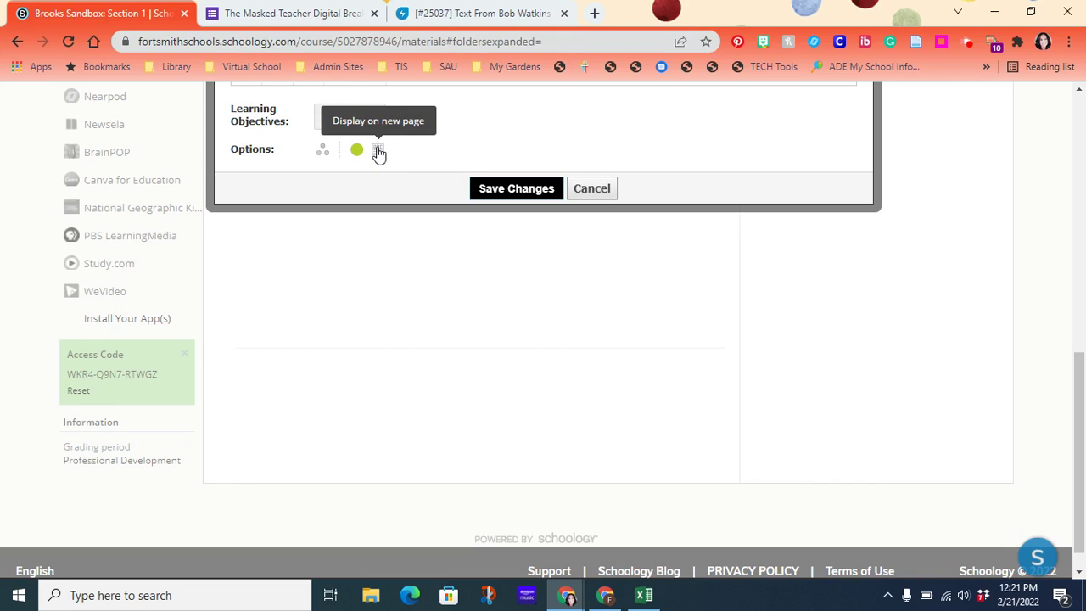
pyautogui.click(548, 187)
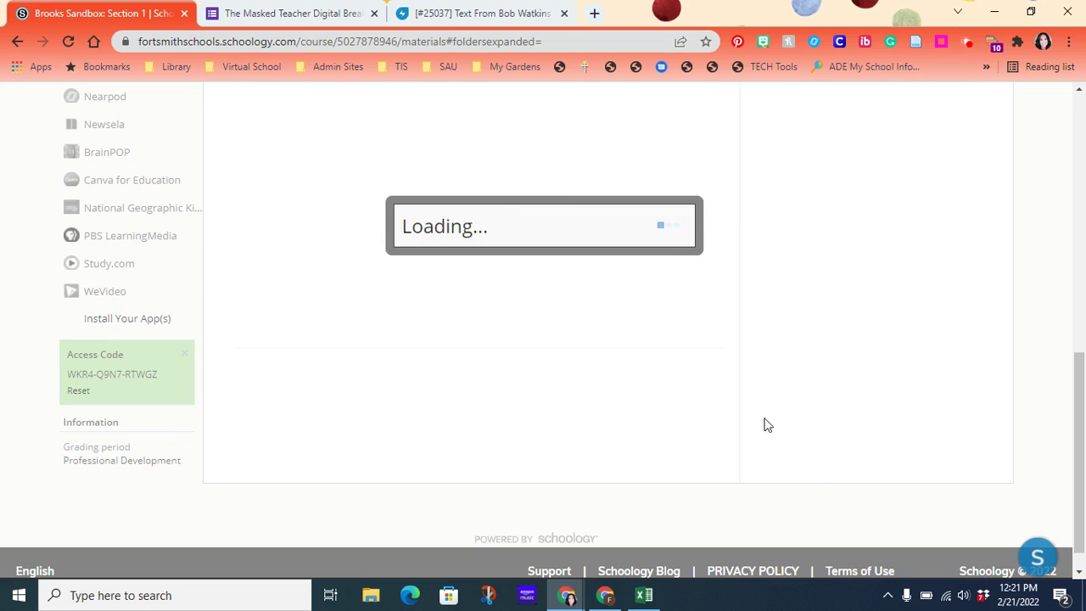
# Open the Exit Ticket page from the course materials
pyautogui.scroll(-2, 703, 317)
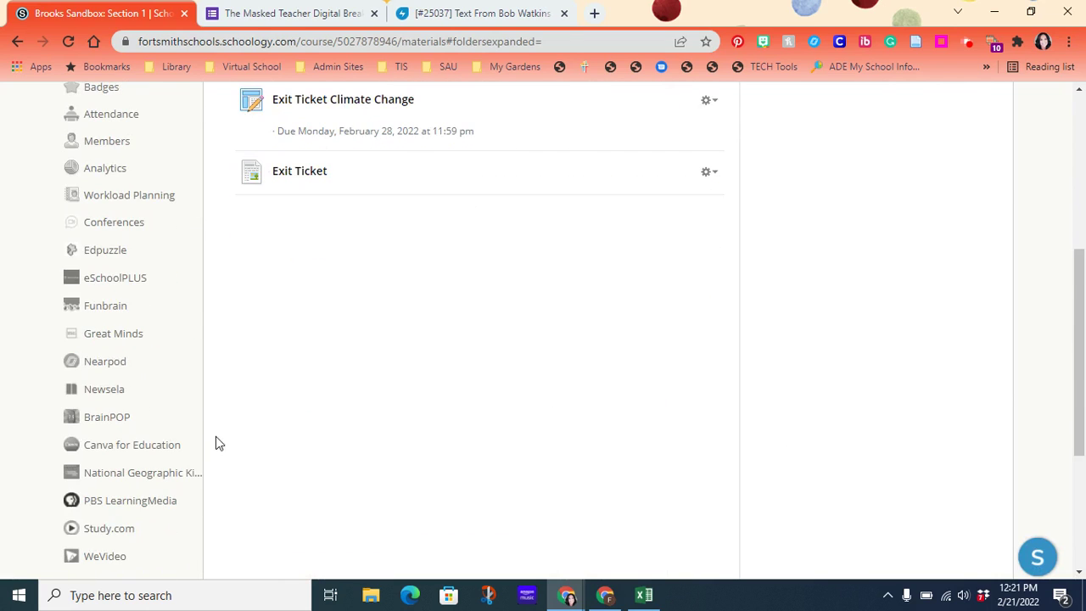
pyautogui.click(311, 183)
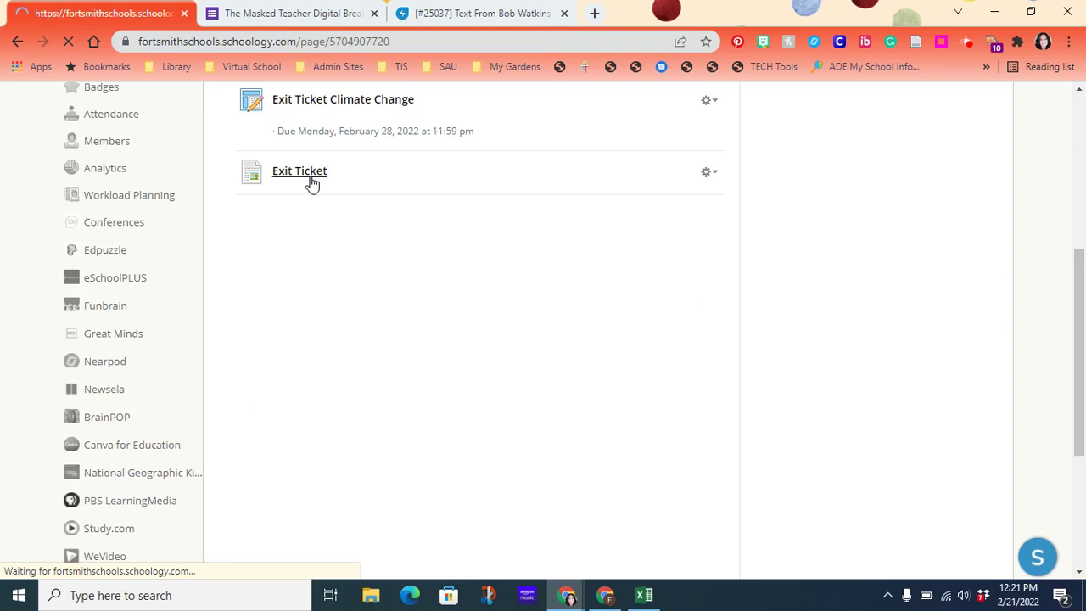
# Look through the embedded form on the Exit Ticket page, and return to the course materials
pyautogui.scroll(-4, 565, 328)
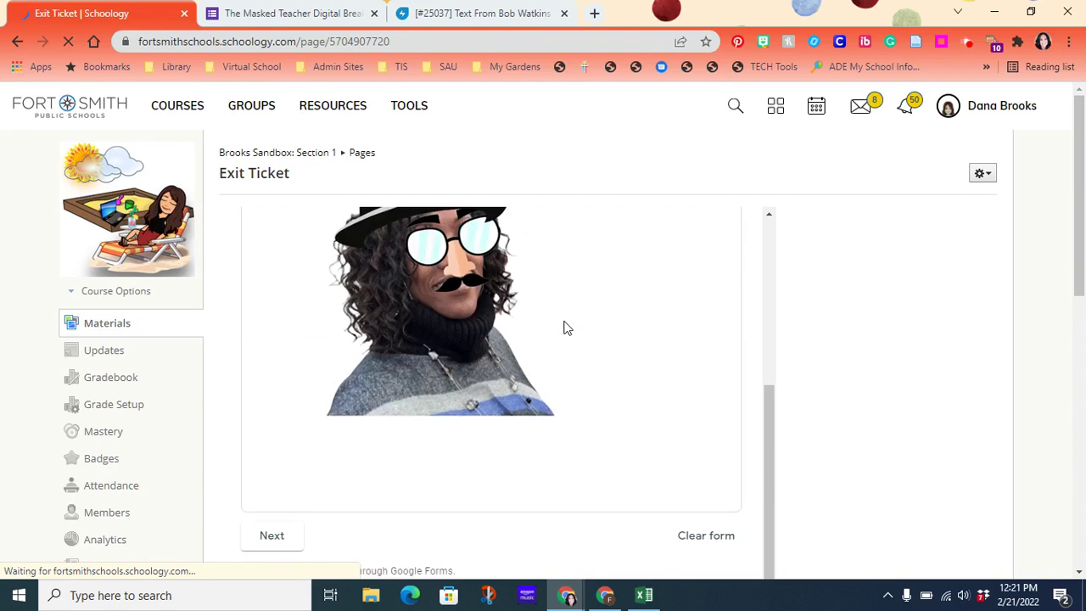
pyautogui.scroll(4, 567, 328)
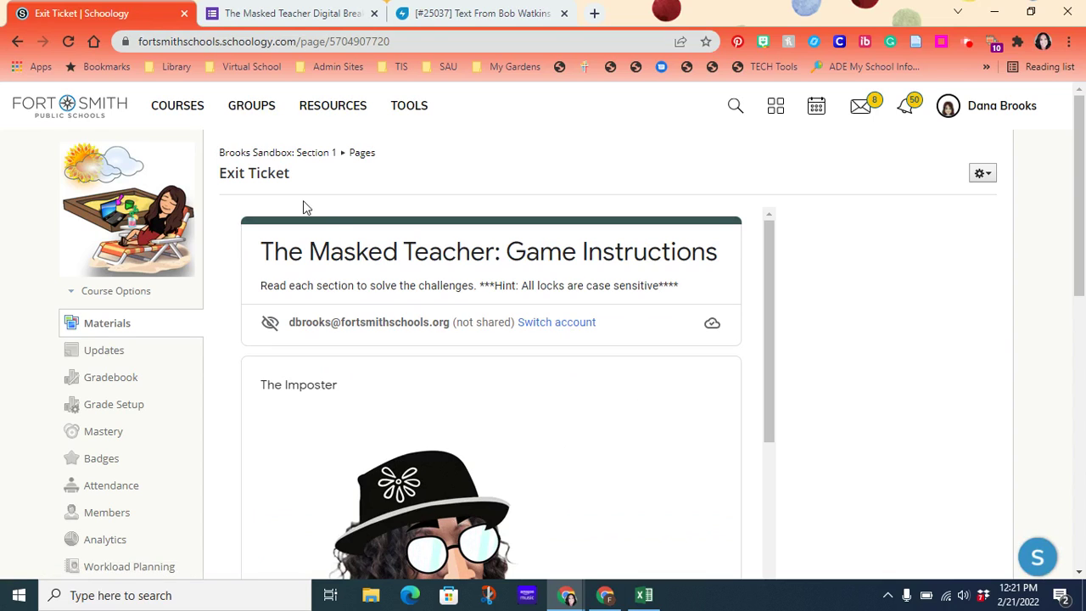
pyautogui.click(291, 154)
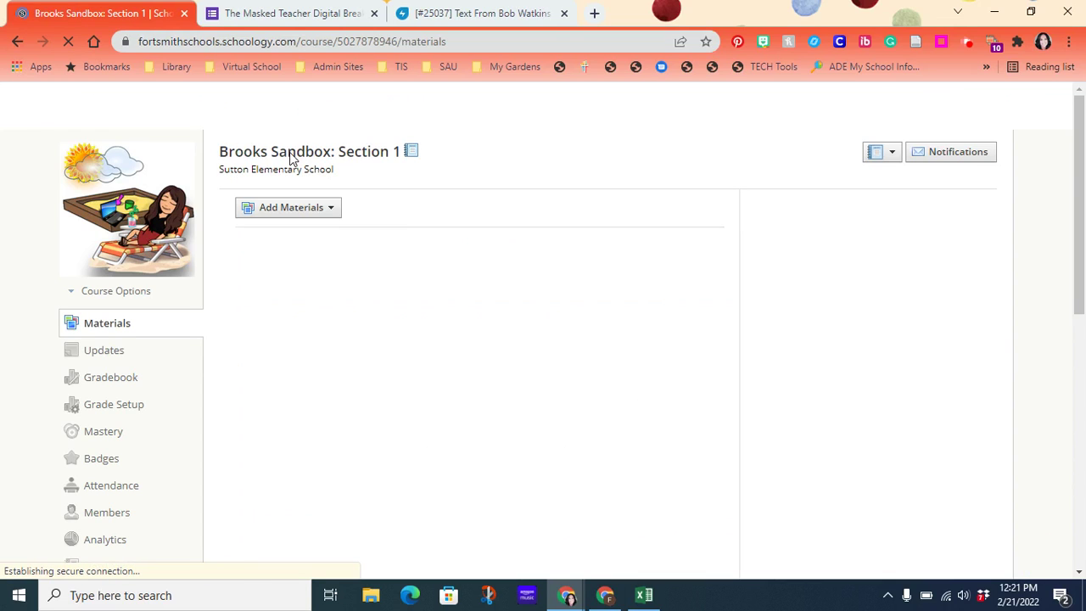
pyautogui.scroll(-2, 604, 376)
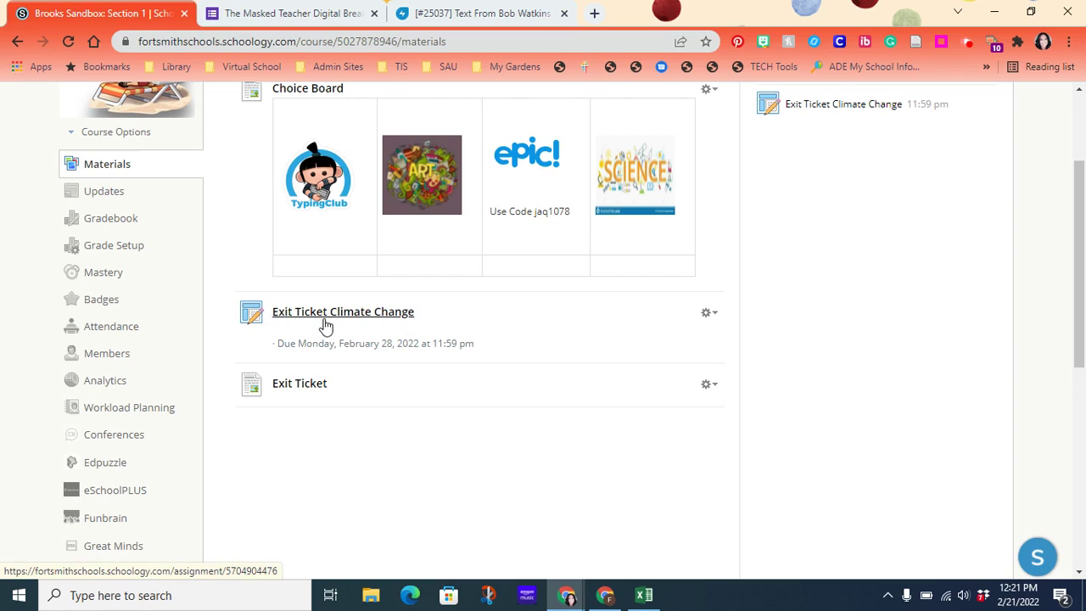
# Check the course gradebook for a column belonging to the Exit Ticket Climate Change assignment
pyautogui.click(121, 226)
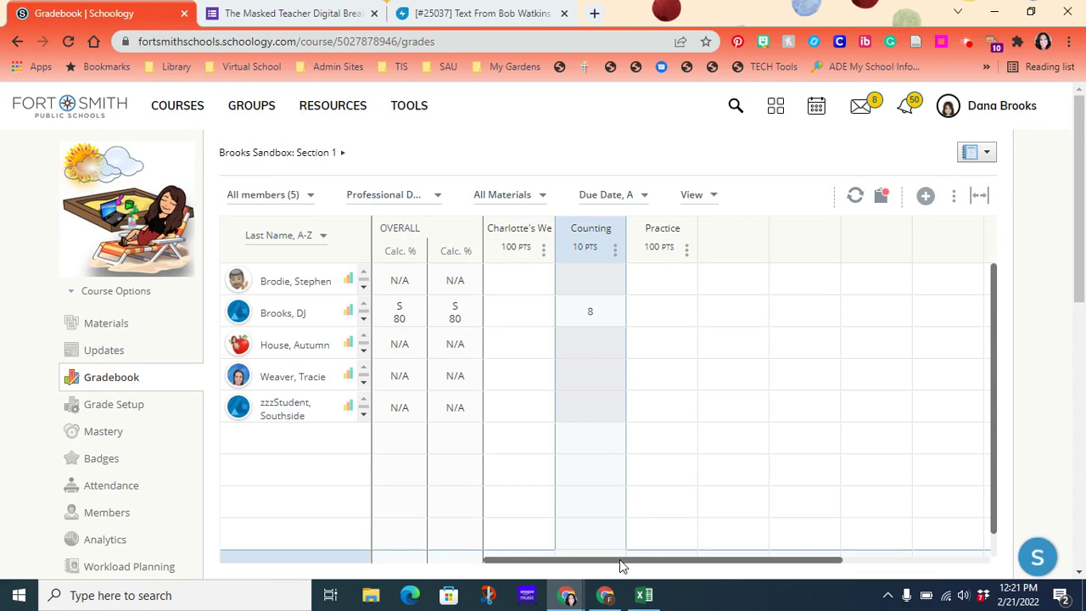
pyautogui.moveTo(623, 564); pyautogui.dragTo(390, 576)
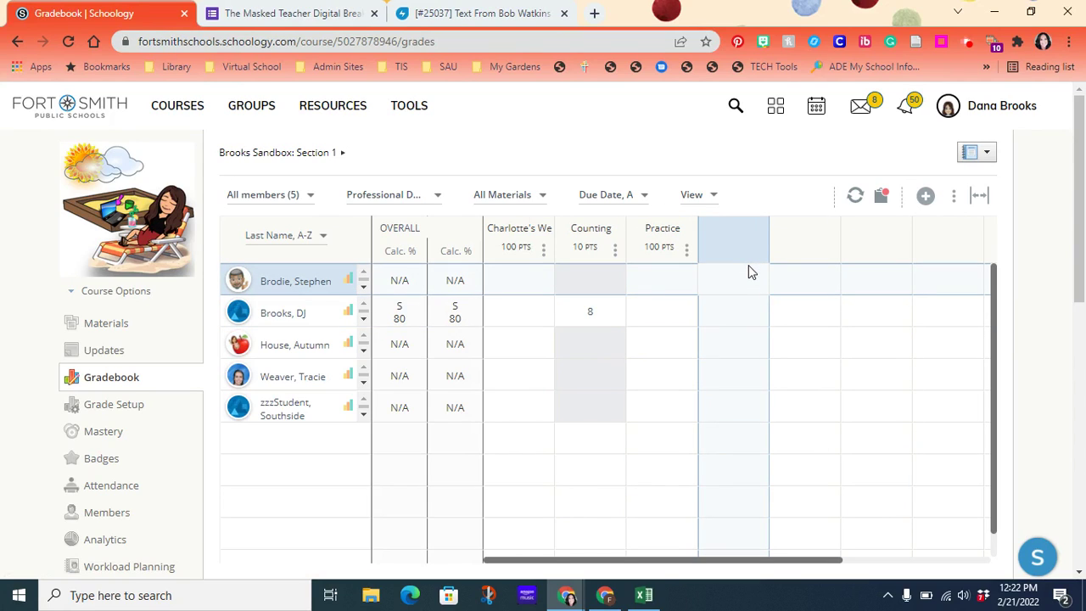
# Edit the Exit Ticket Climate Change assignment in the course materials, setting it to 10 points and the Classwork category
pyautogui.click(106, 326)
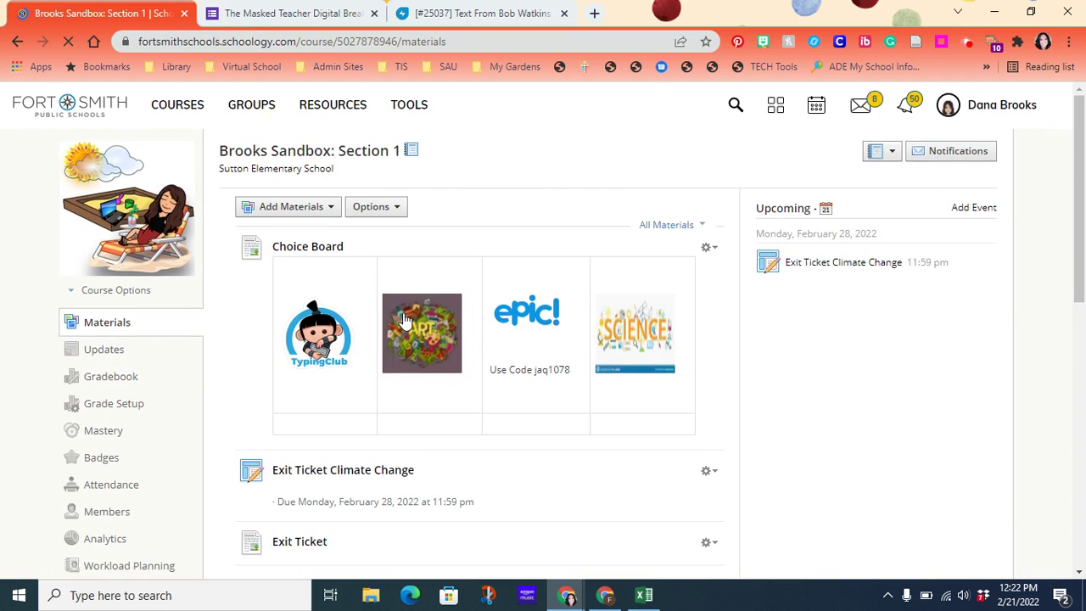
pyautogui.scroll(-3, 709, 285)
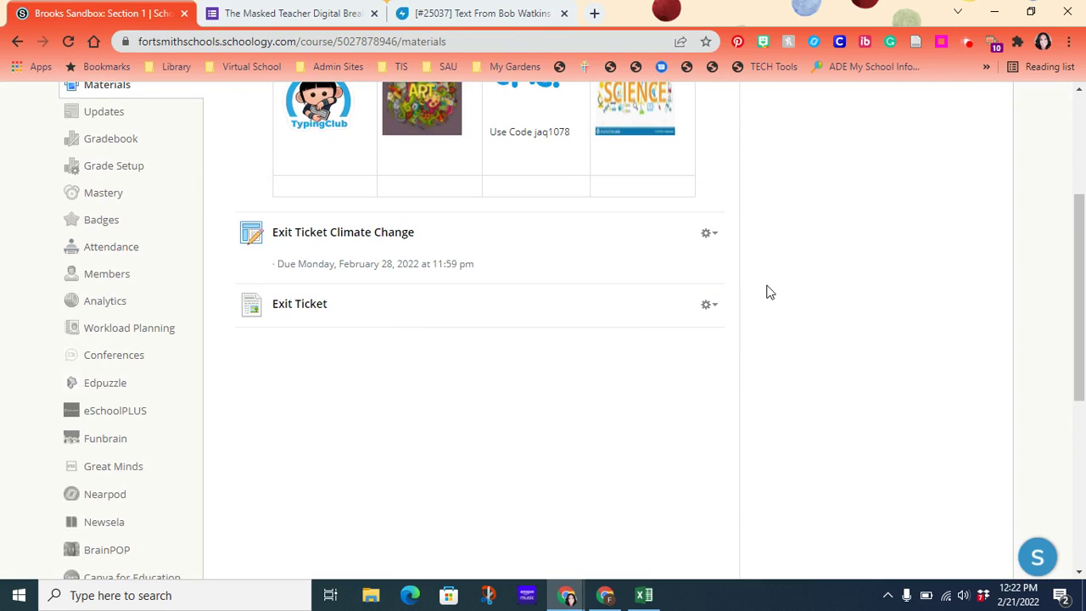
pyautogui.click(711, 234)
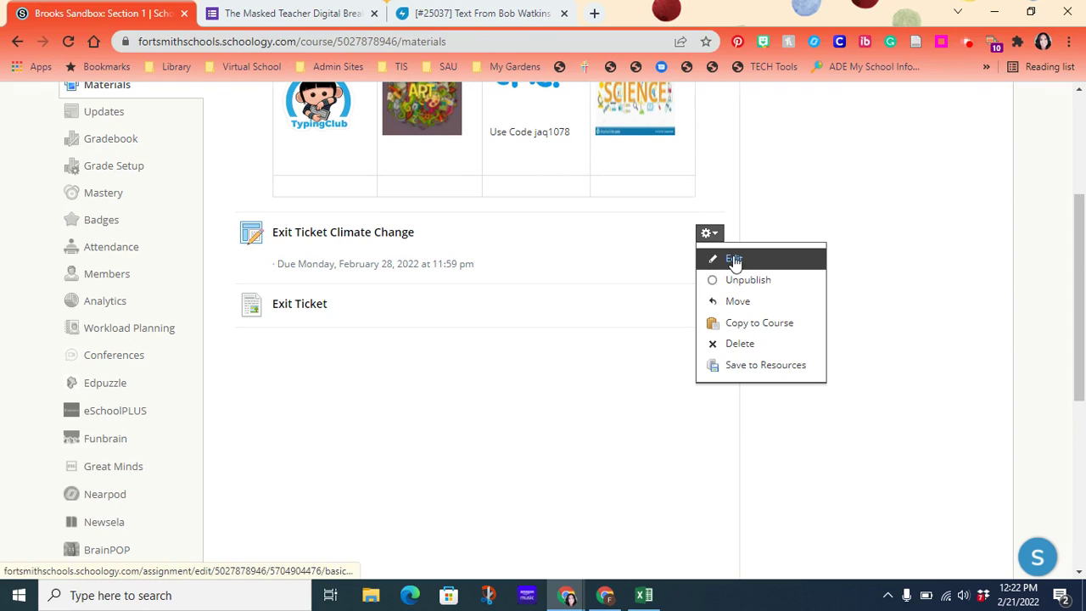
pyautogui.click(729, 258)
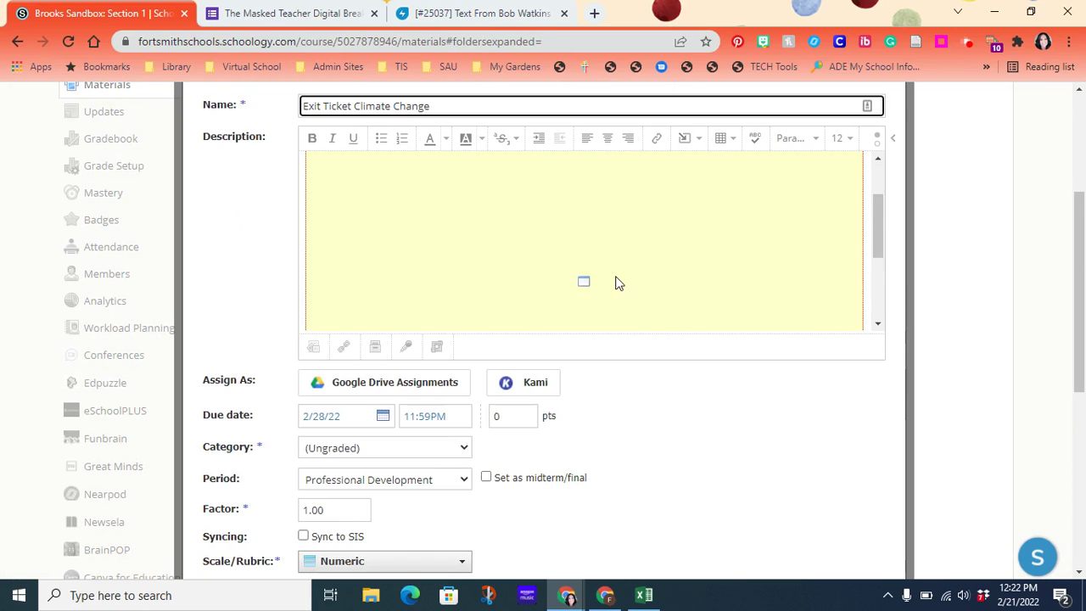
pyautogui.click(496, 419)
pyautogui.write('1')
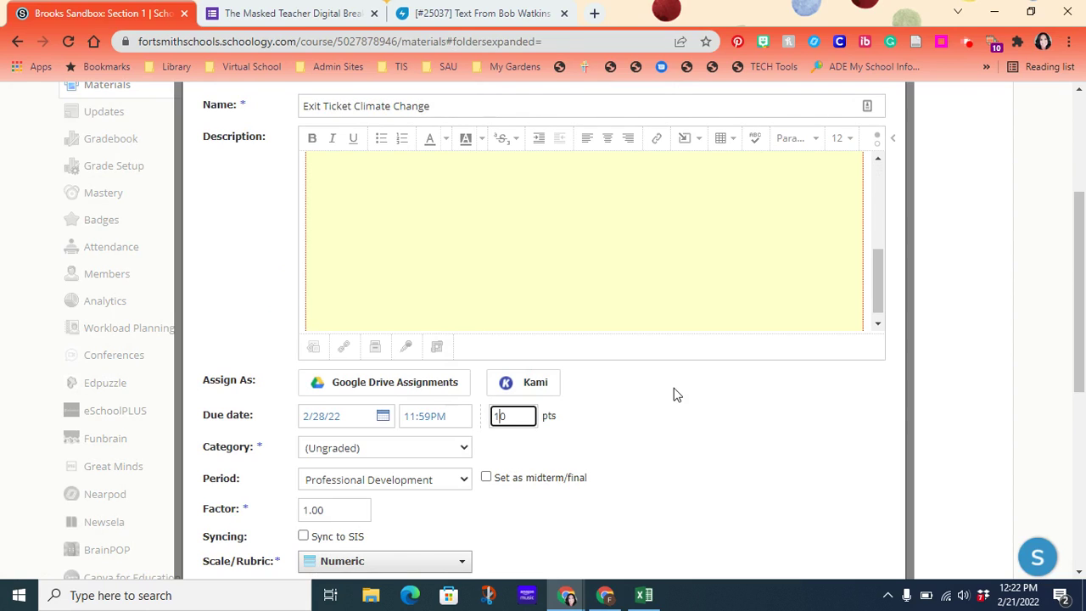
pyautogui.scroll(-2, 605, 440)
pyautogui.click(379, 293)
pyautogui.click(380, 332)
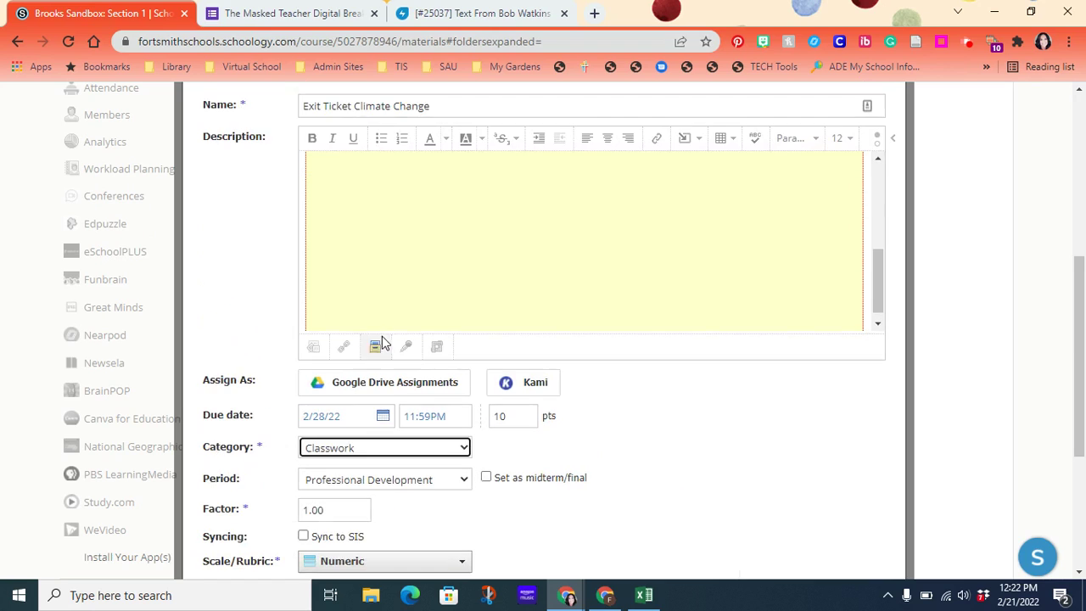
# Enable Sync to SIS for the Exit Ticket Climate Change assignment and save the changes
pyautogui.scroll(-3, 606, 387)
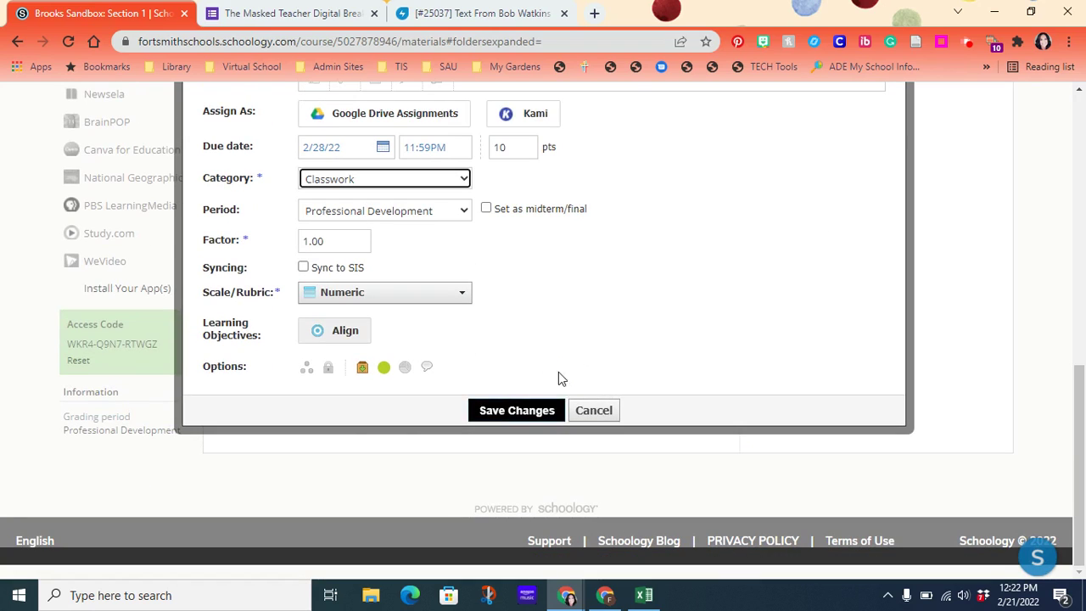
pyautogui.click(304, 267)
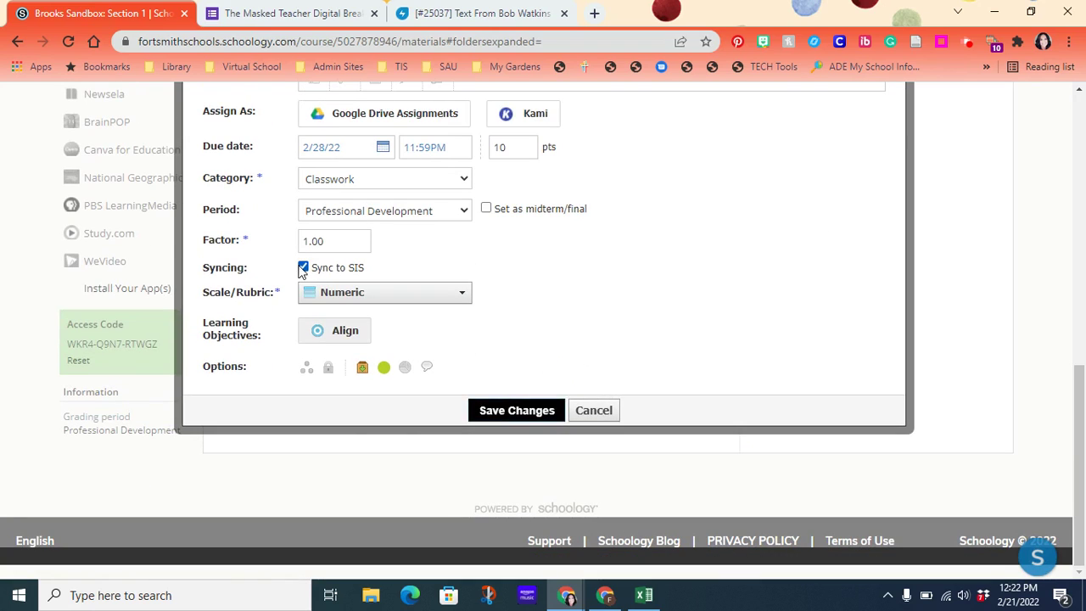
pyautogui.click(517, 410)
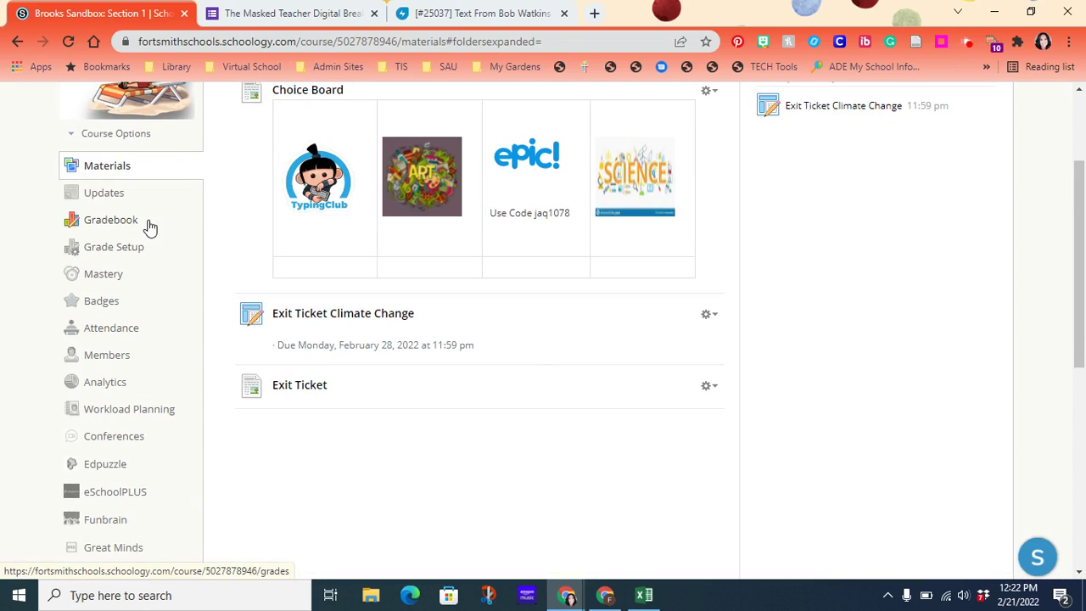
# Open the course gradebook and examine the students' score cells under the Exit Ticket Climate Change assignment
pyautogui.click(149, 227)
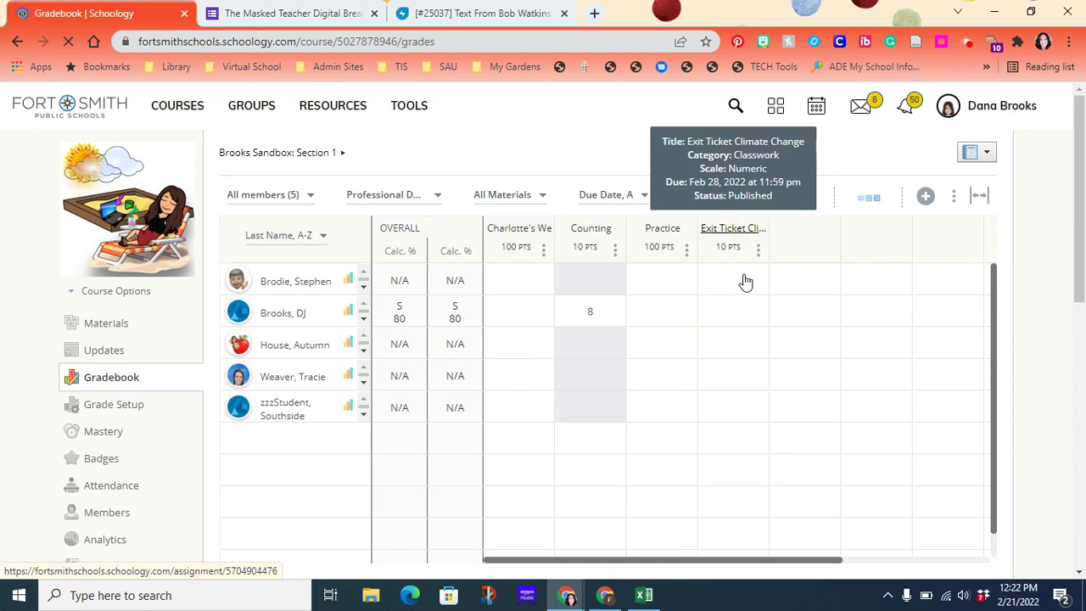
pyautogui.click(744, 280)
pyautogui.press('Down')
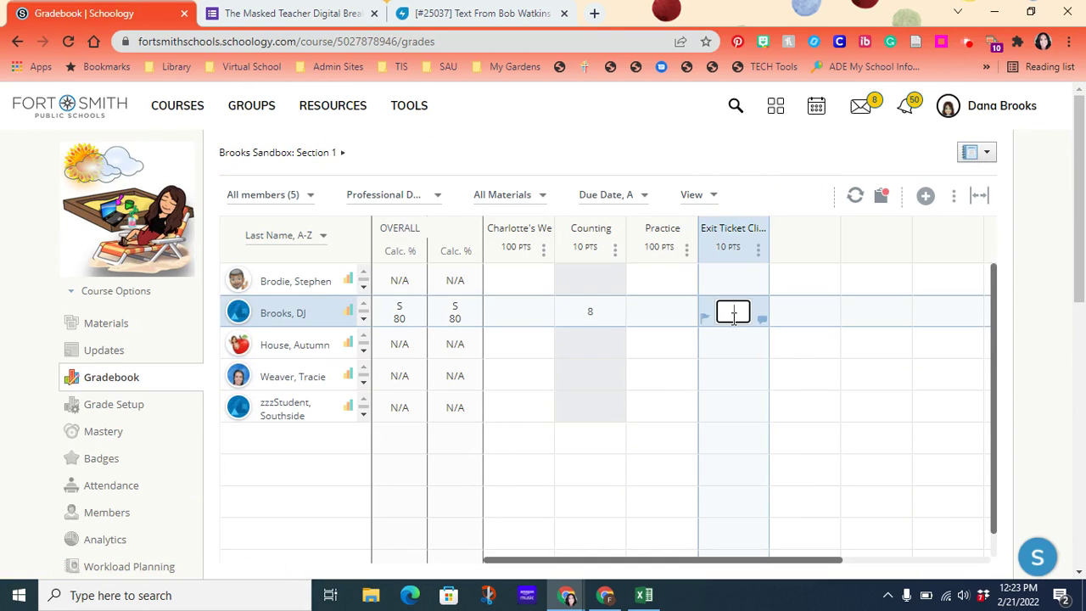
pyautogui.click(731, 343)
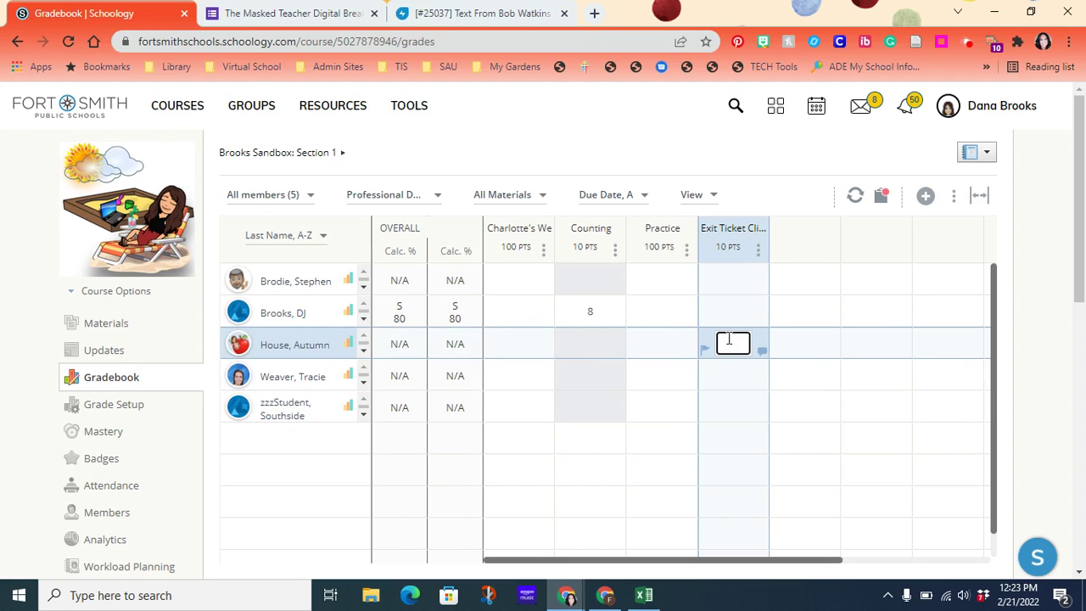